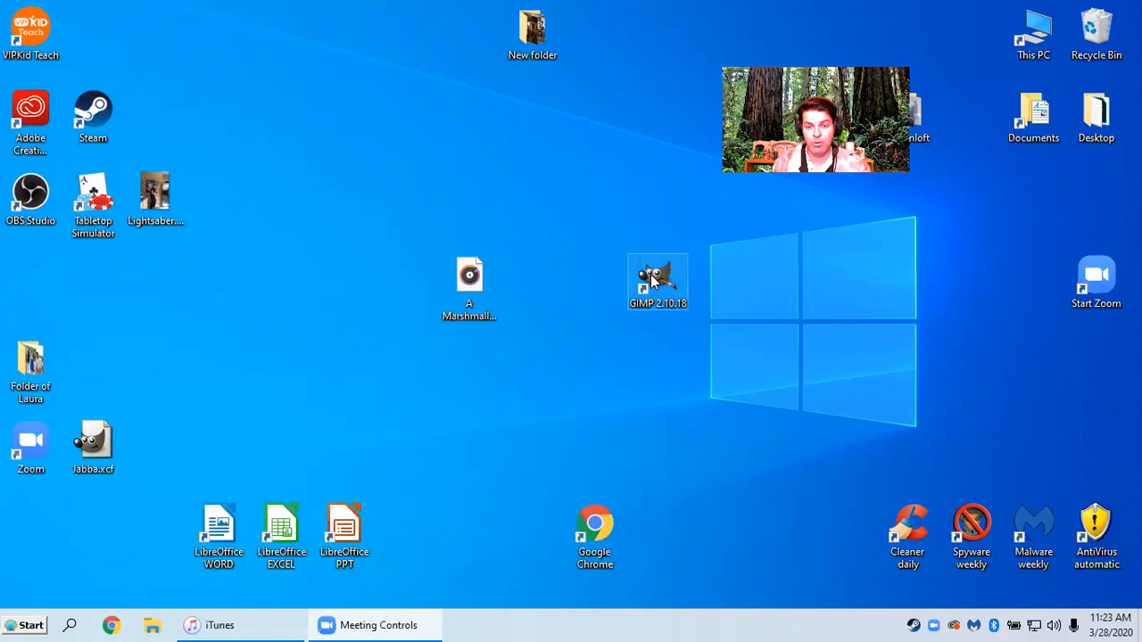
# Launch GIMP and open the recently used image Lightsaber.JPG, rotating it according to its Exif orientation
pyautogui.click(654, 279)
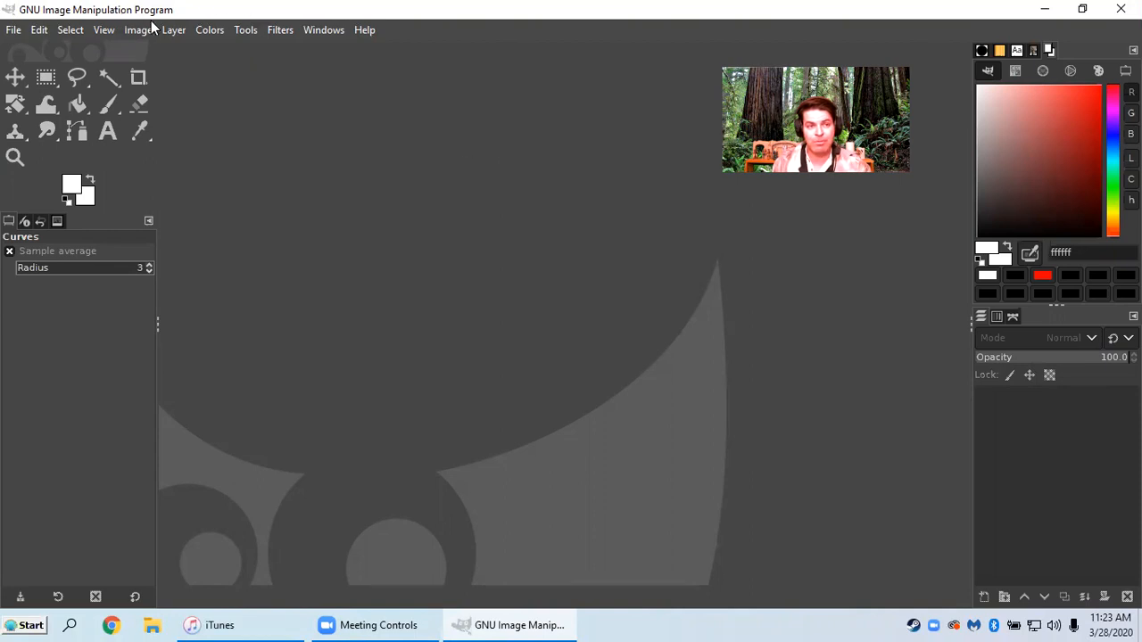
pyautogui.click(13, 31)
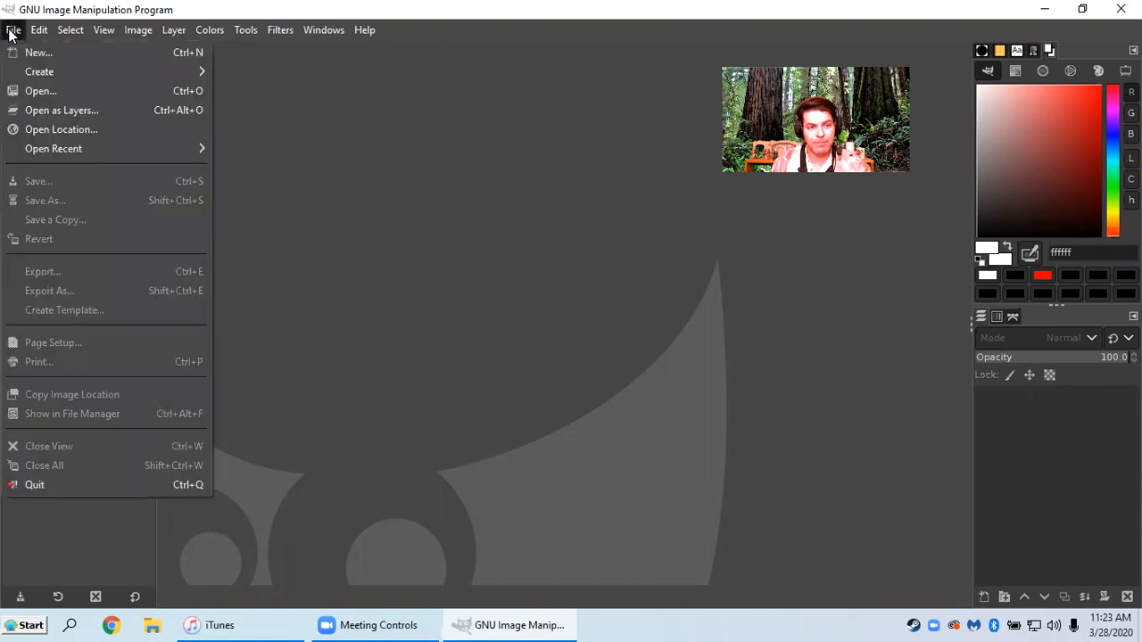
pyautogui.click(38, 93)
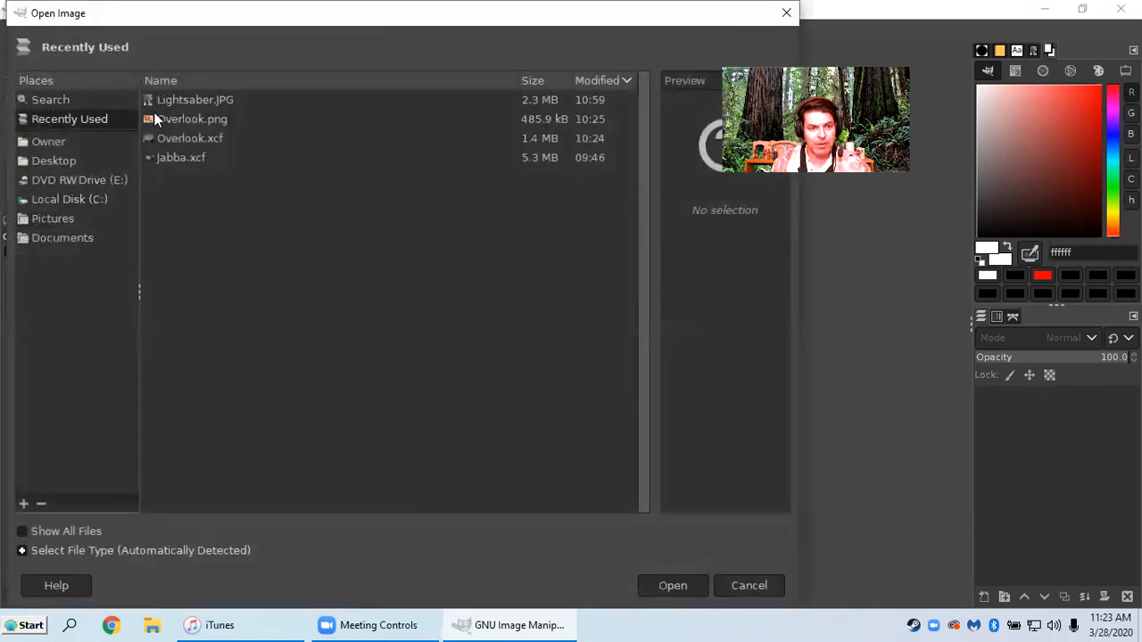
pyautogui.click(185, 99)
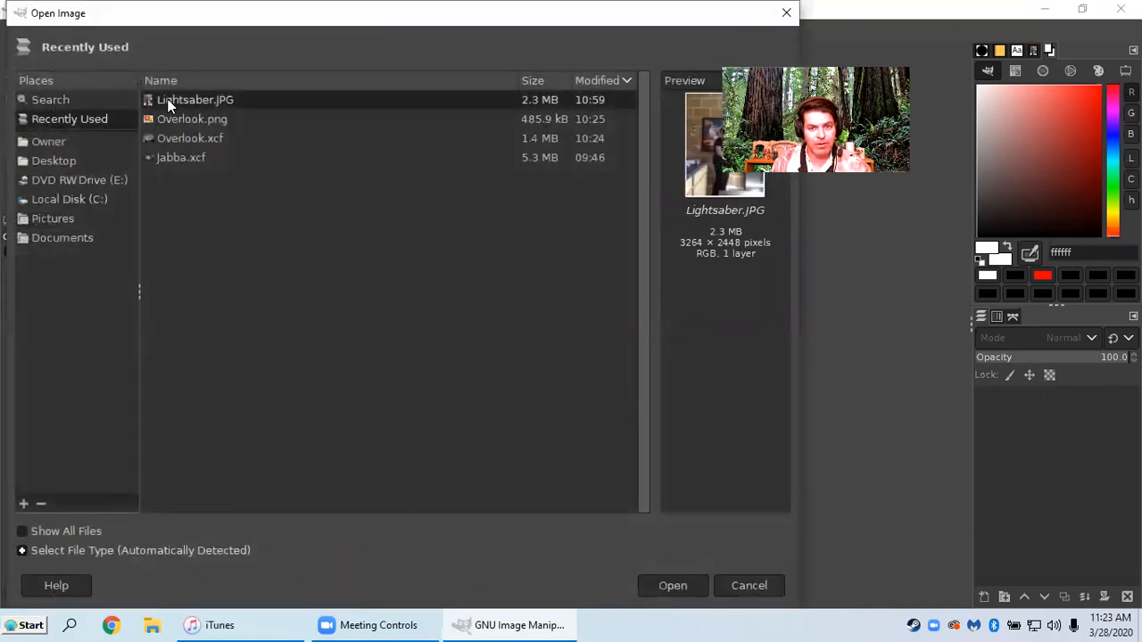
pyautogui.click(662, 582)
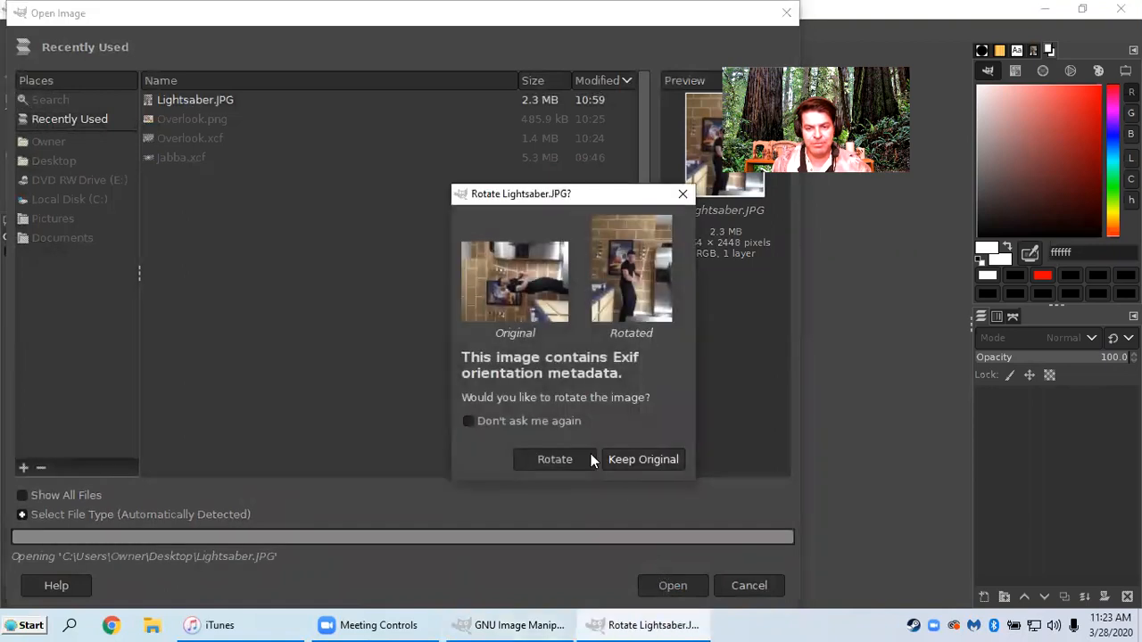
pyautogui.click(550, 453)
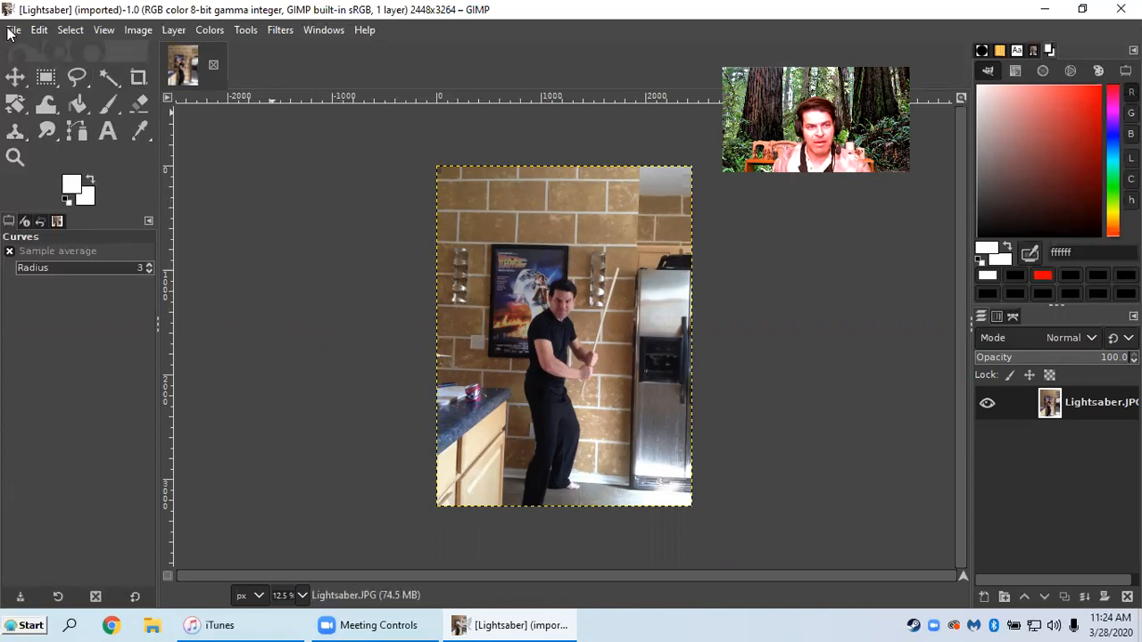
# Add two new transparent layers at the full image size of 2448 × 3264 px above the photo
pyautogui.click(101, 34)
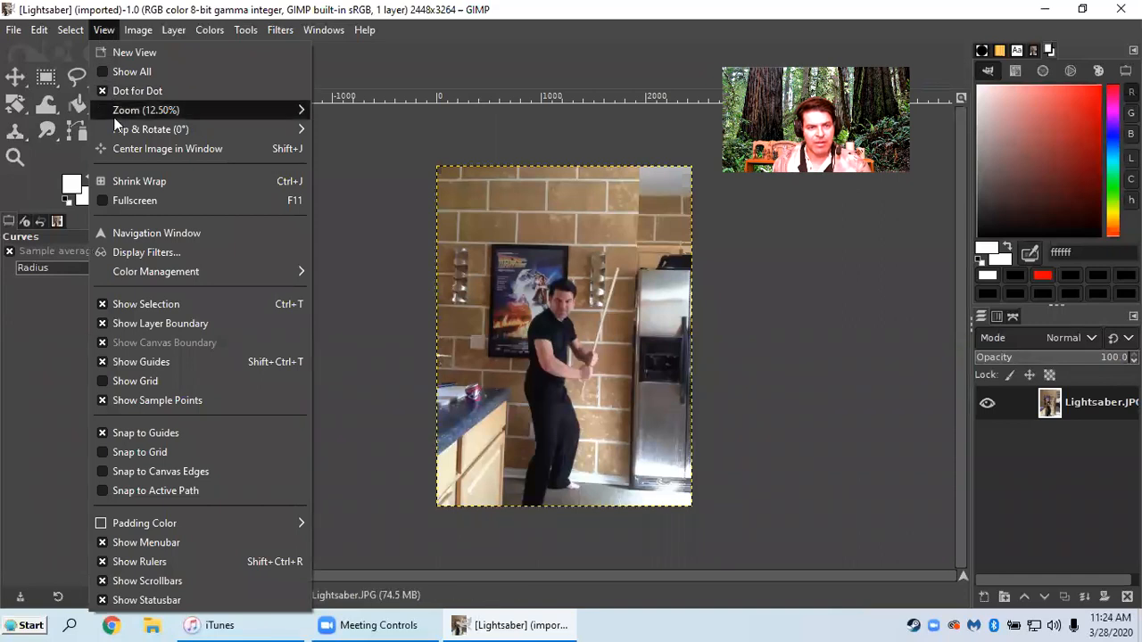
pyautogui.moveTo(235, 112)
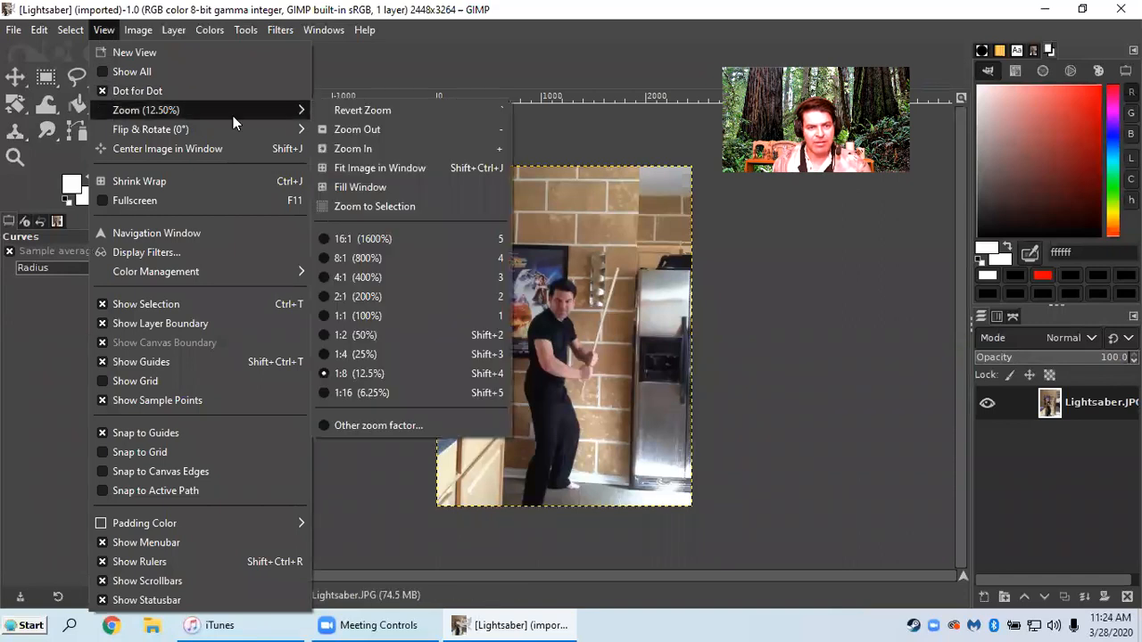
pyautogui.click(384, 337)
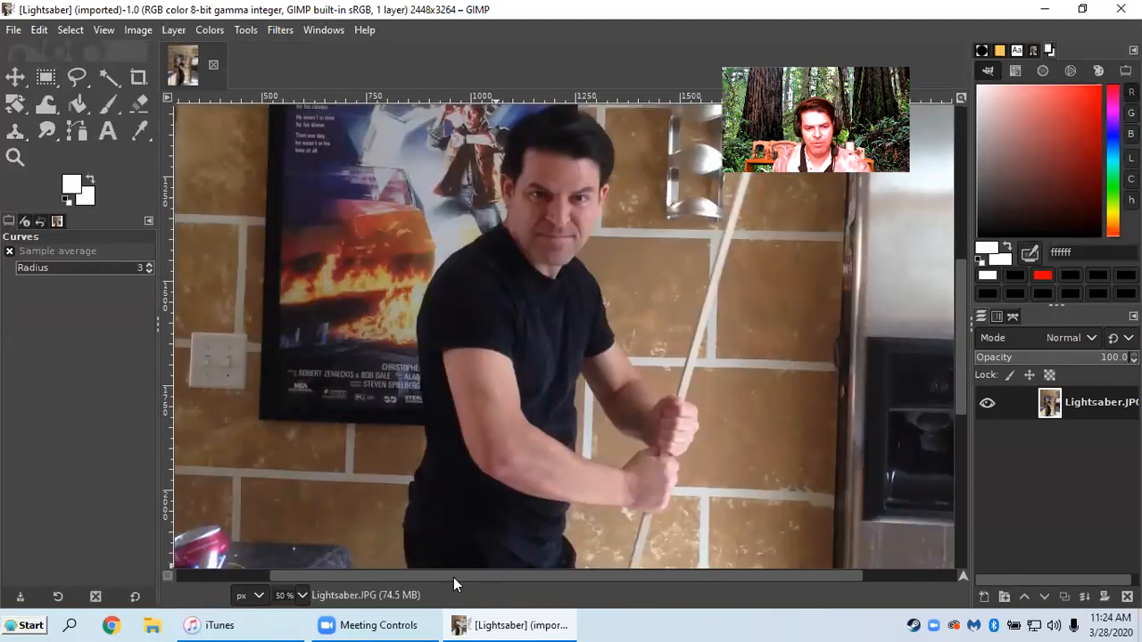
pyautogui.moveTo(449, 577); pyautogui.dragTo(603, 554)
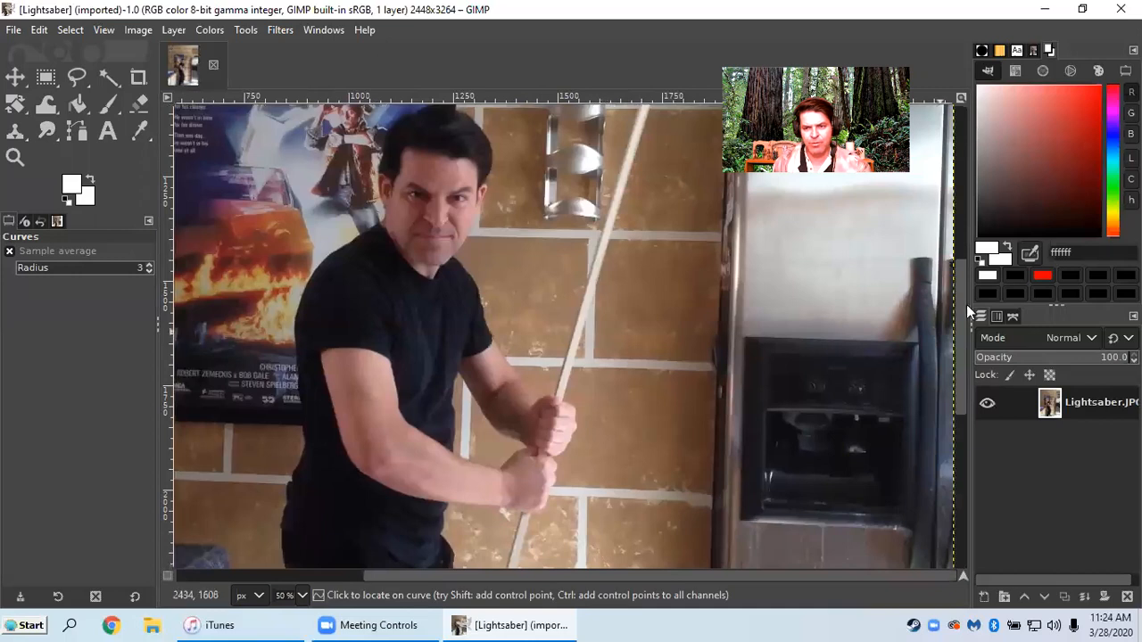
pyautogui.moveTo(964, 327); pyautogui.dragTo(964, 300)
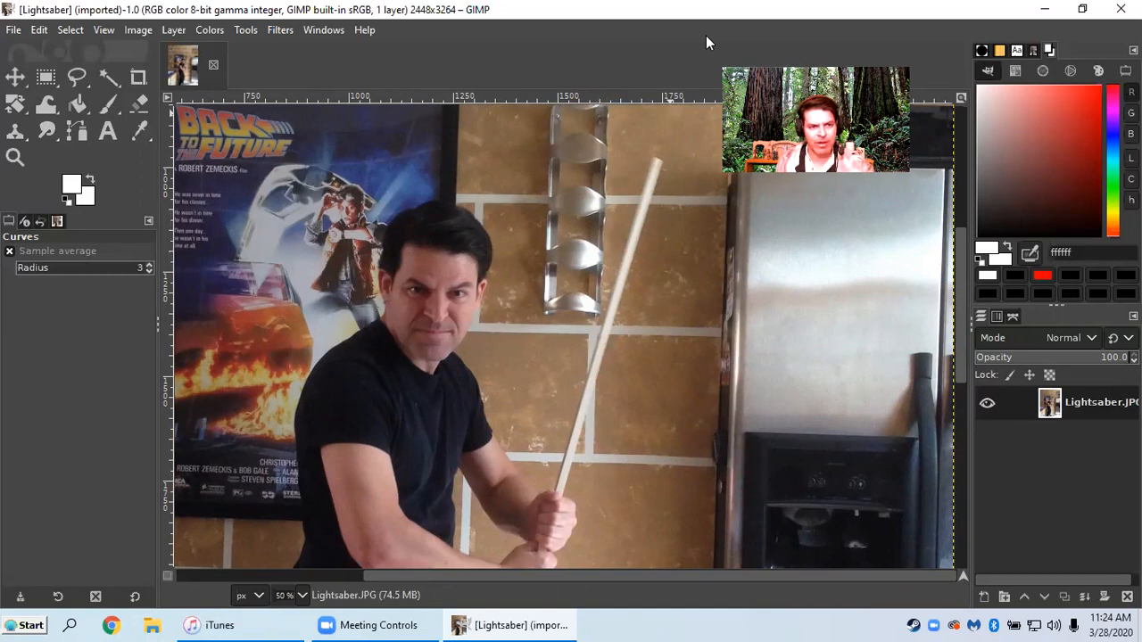
pyautogui.click(110, 108)
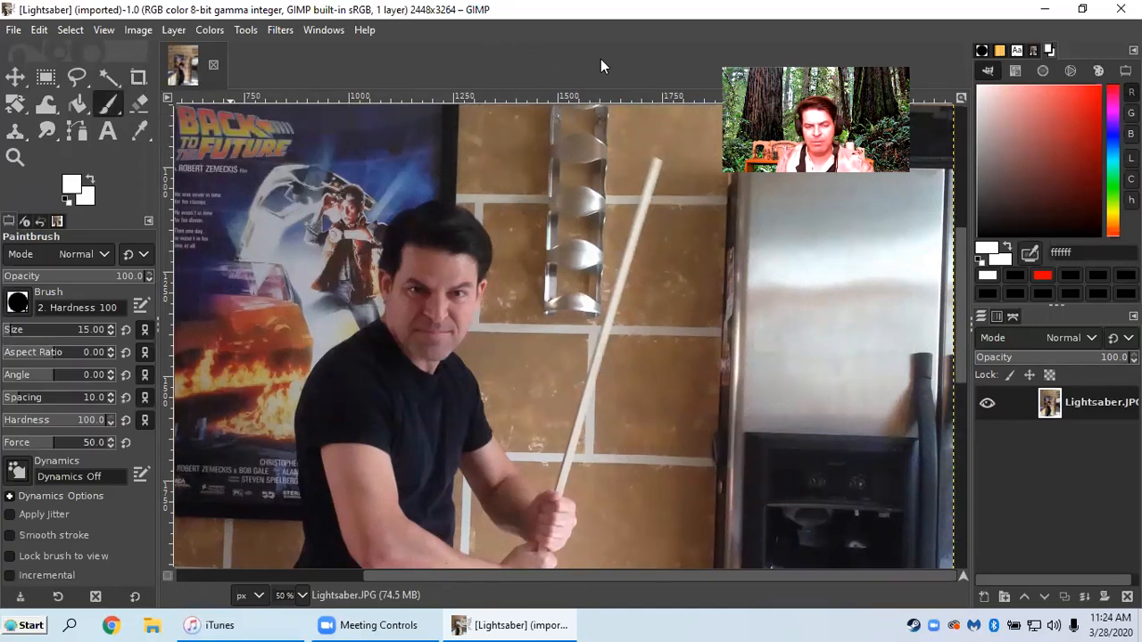
pyautogui.click(174, 33)
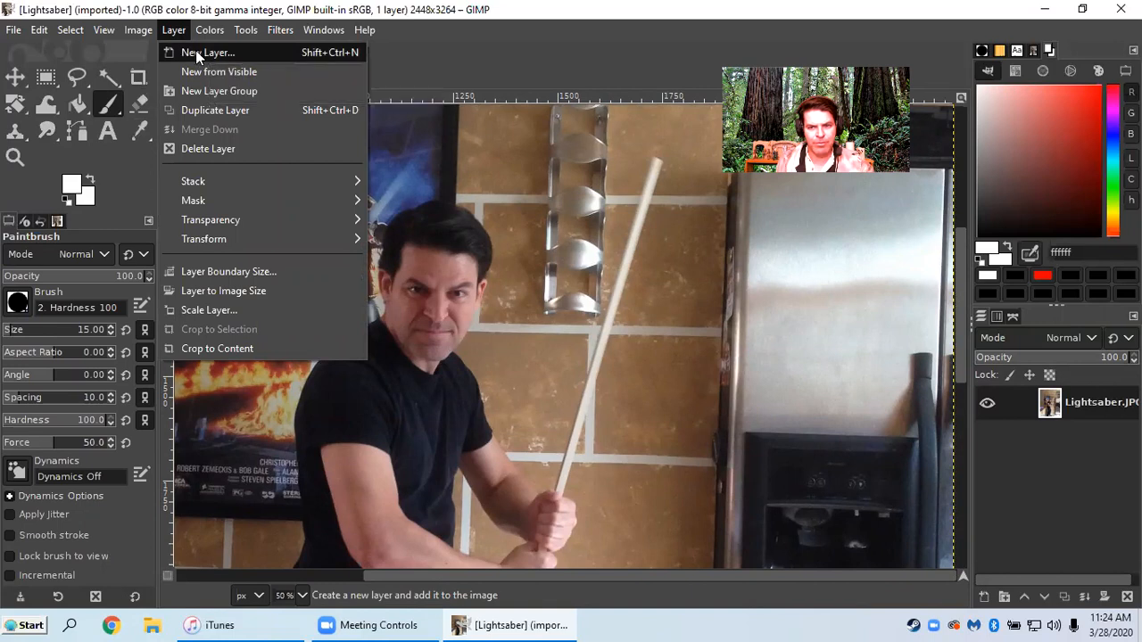
pyautogui.click(196, 54)
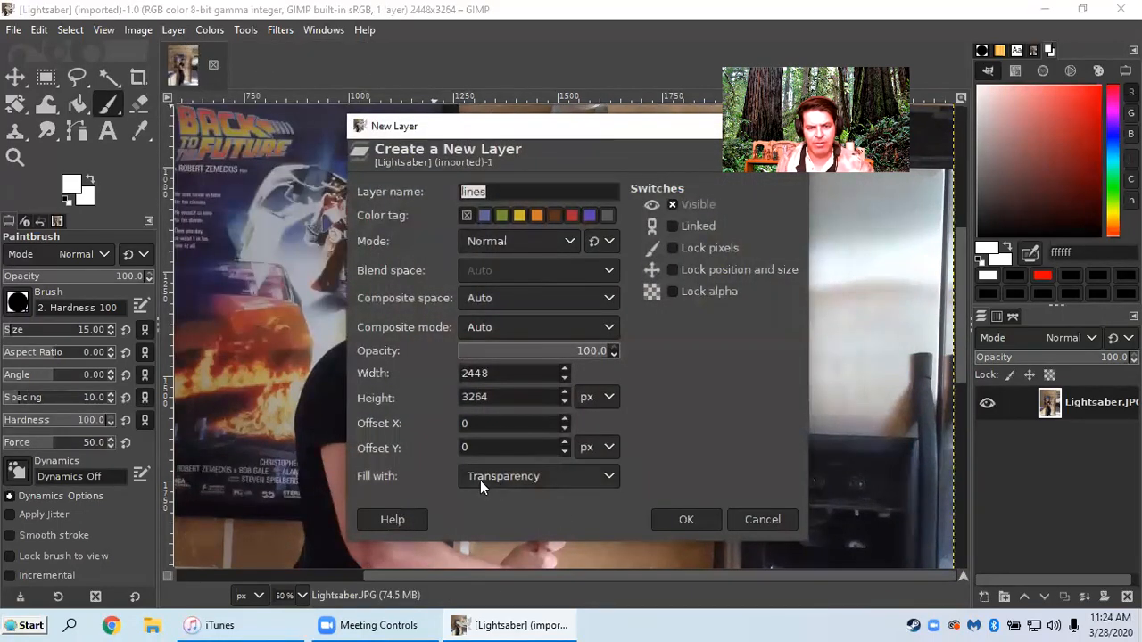
pyautogui.click(683, 518)
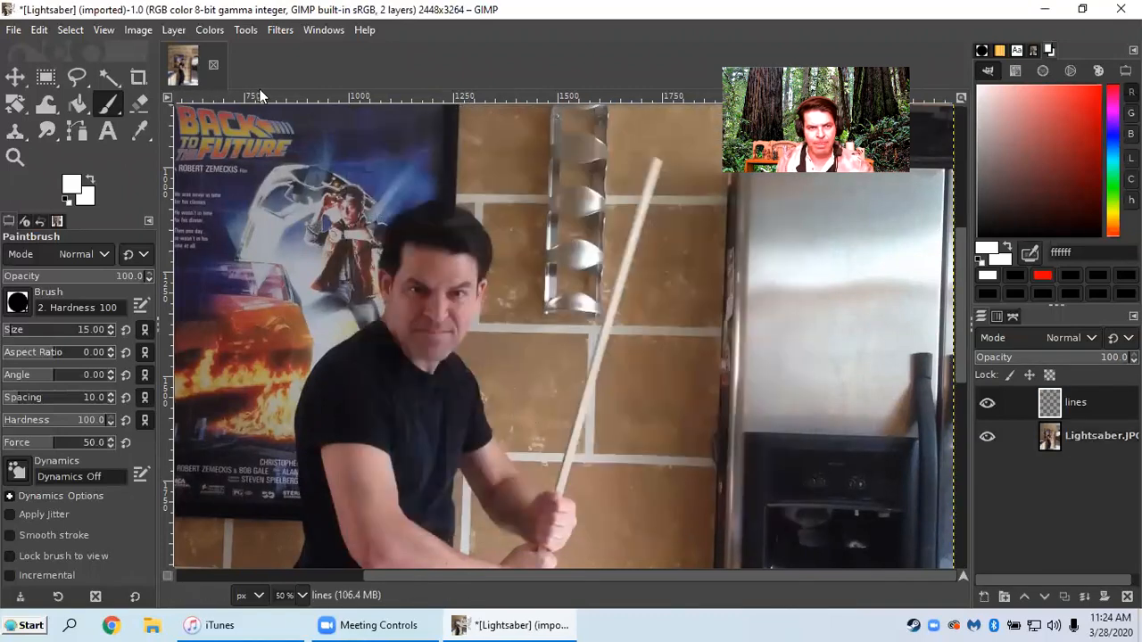
pyautogui.click(174, 30)
pyautogui.click(195, 54)
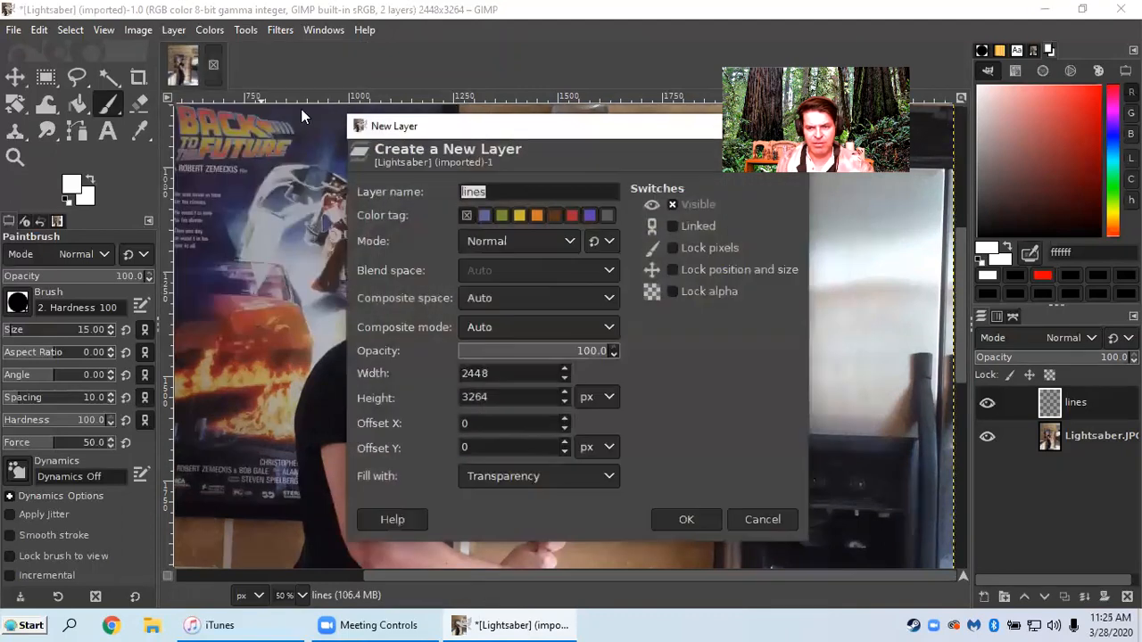
pyautogui.click(671, 526)
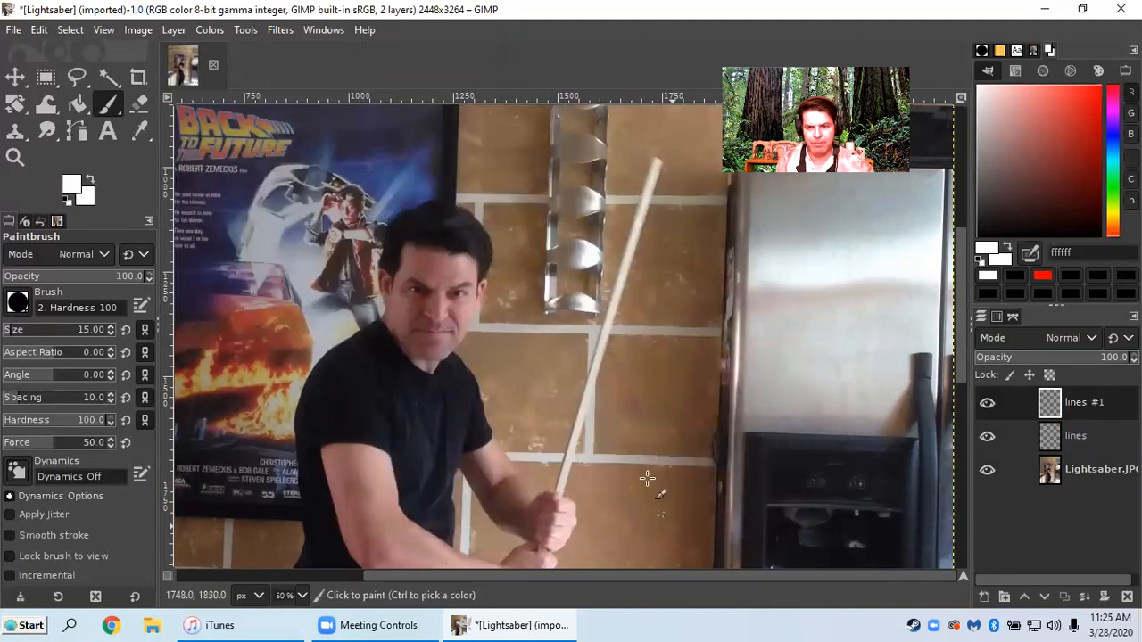
# Duplicate the Lightsaber.JPG photo layer
pyautogui.click(1096, 473)
pyautogui.rightClick(1097, 478)
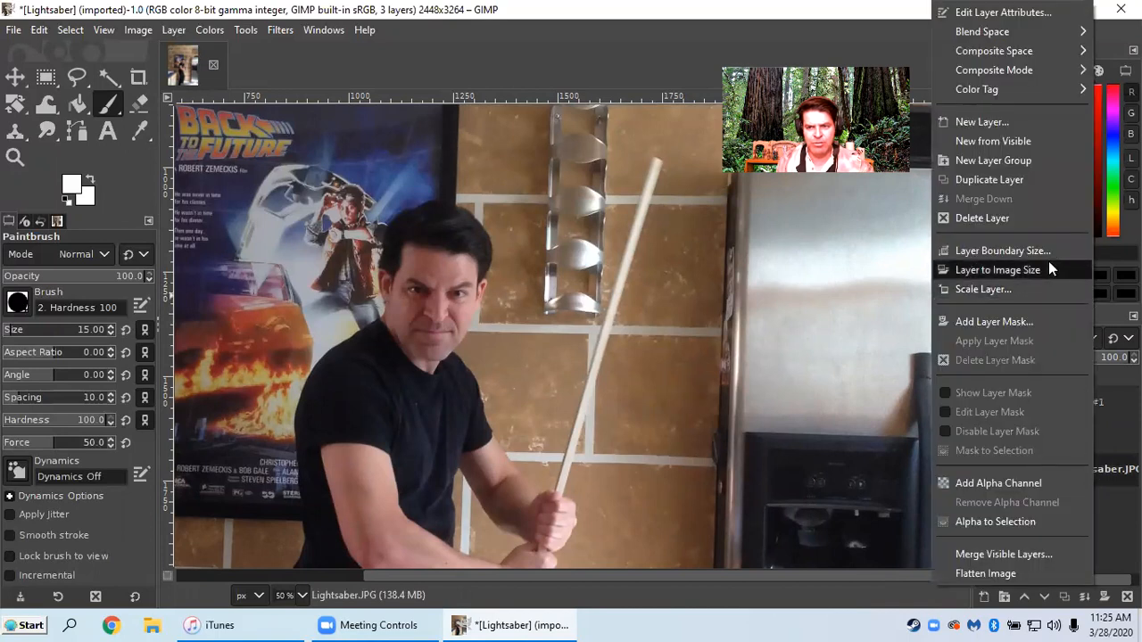
pyautogui.click(997, 178)
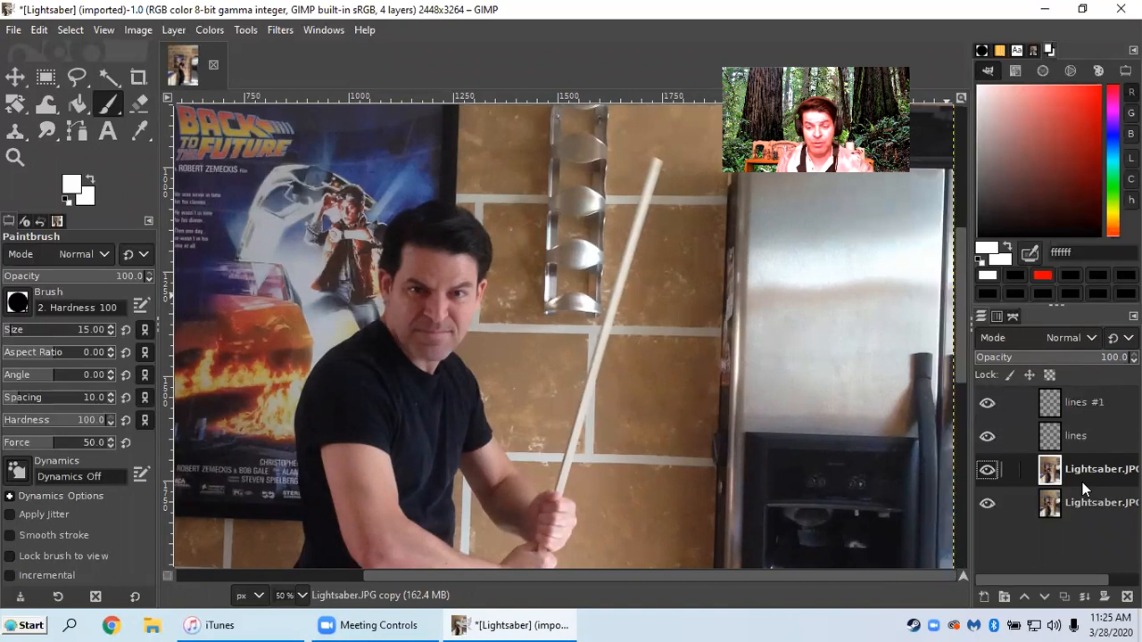
# Rename the lower transparent layer Saber and set its blend mode to Screen
pyautogui.click(1081, 437)
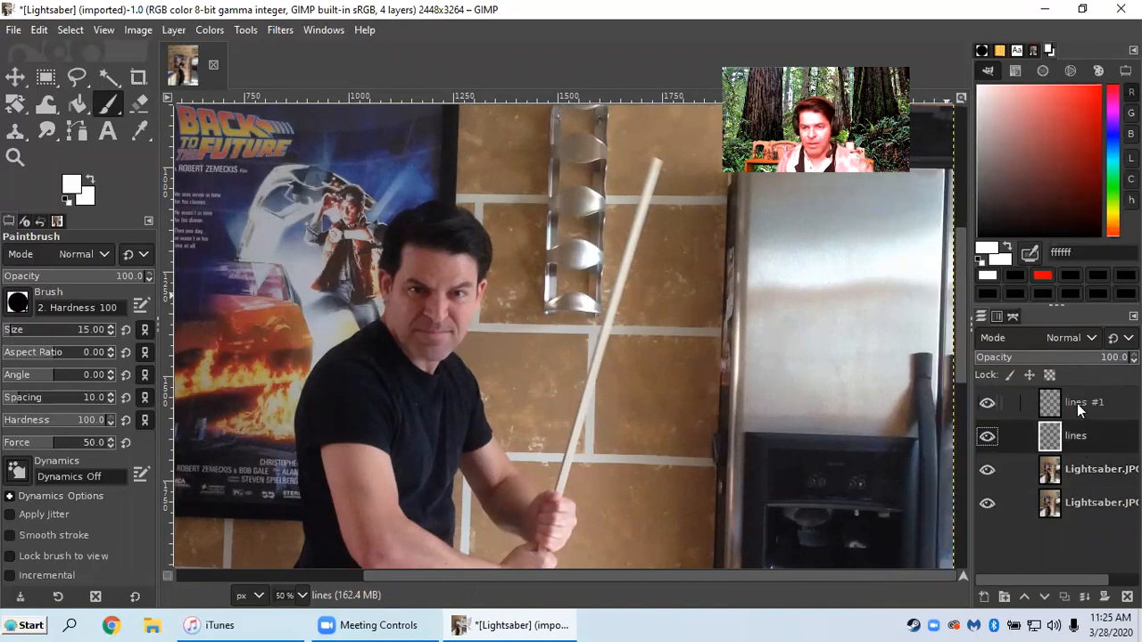
pyautogui.doubleClick(1076, 434)
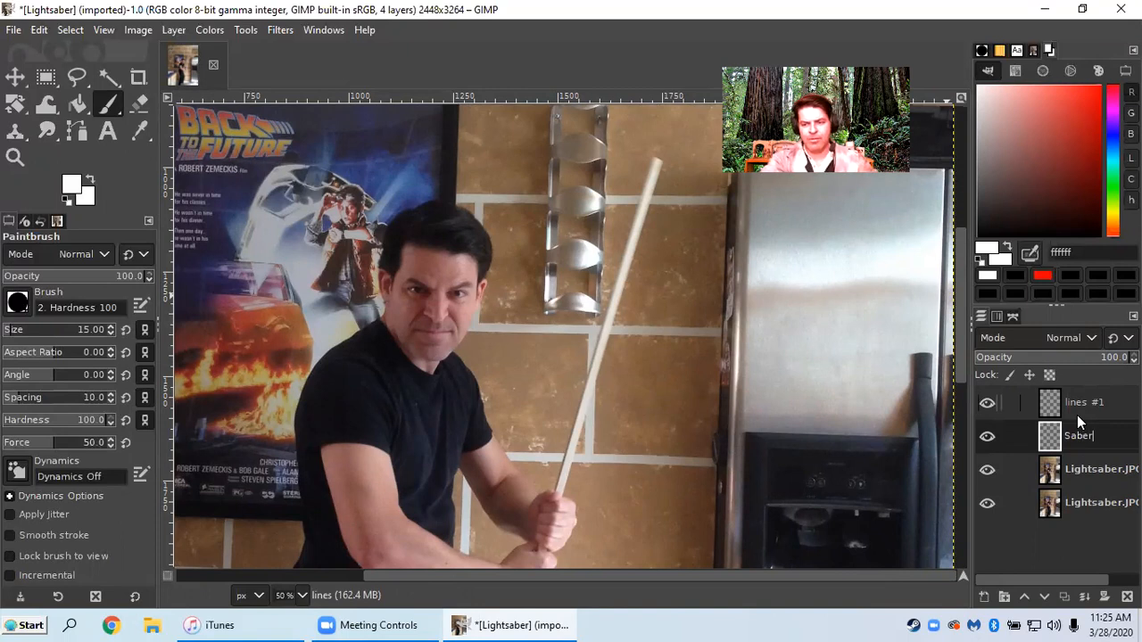
pyautogui.press('Return')
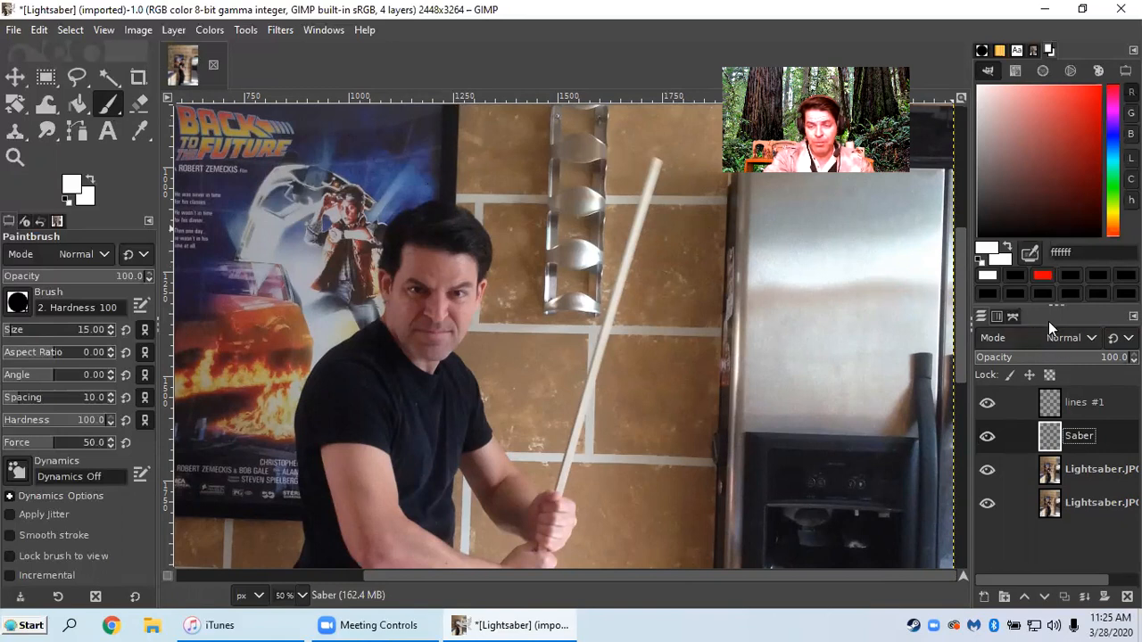
pyautogui.click(1092, 338)
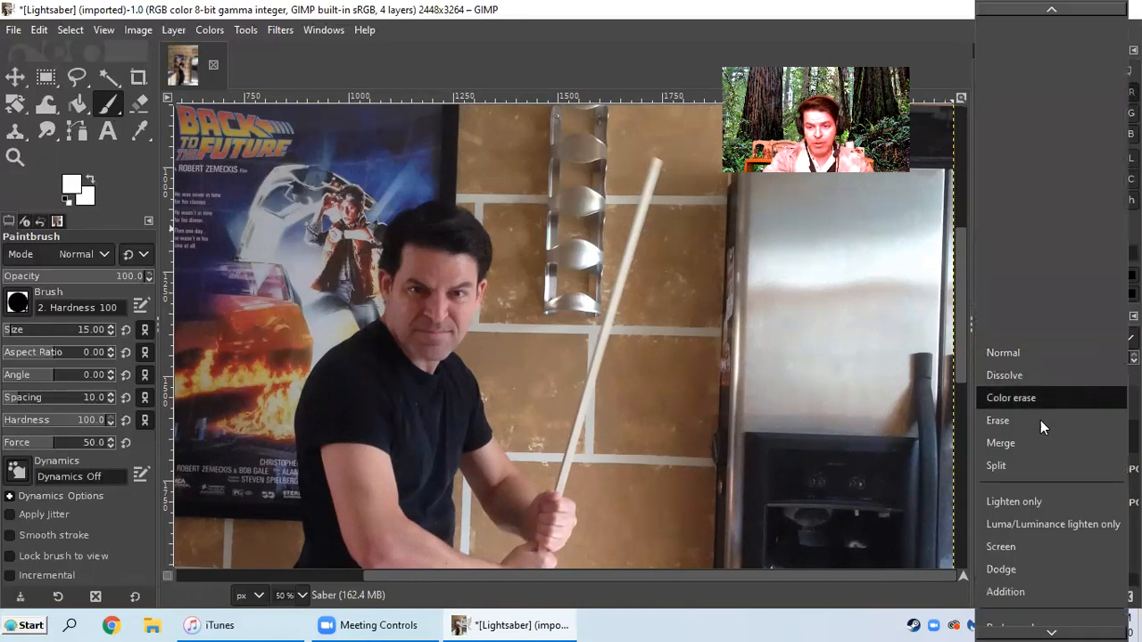
pyautogui.click(1007, 546)
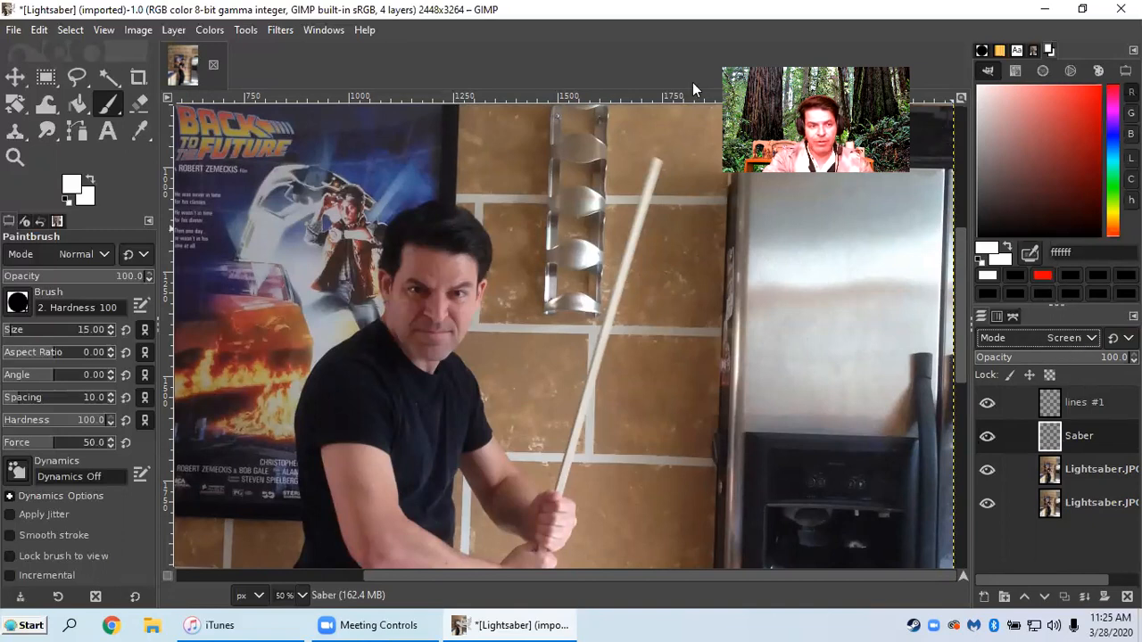
# Bucket-fill the Saber layer with black (000000) and switch to the Paintbrush tool
pyautogui.click(79, 104)
pyautogui.moveTo(1017, 130); pyautogui.dragTo(1019, 149)
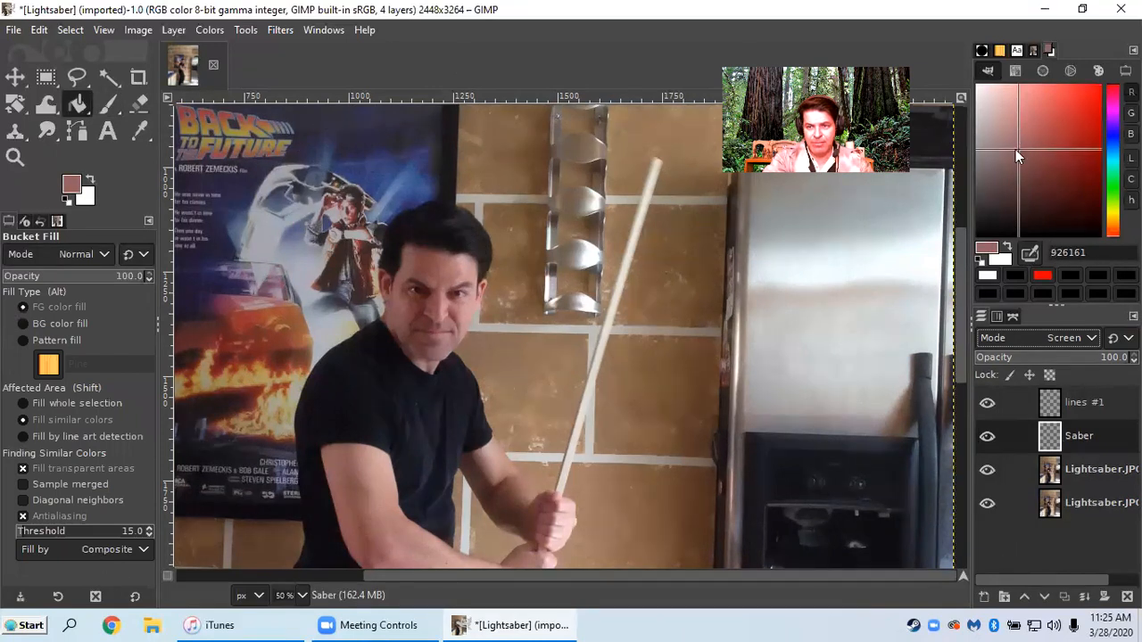
pyautogui.moveTo(1019, 148); pyautogui.dragTo(972, 254)
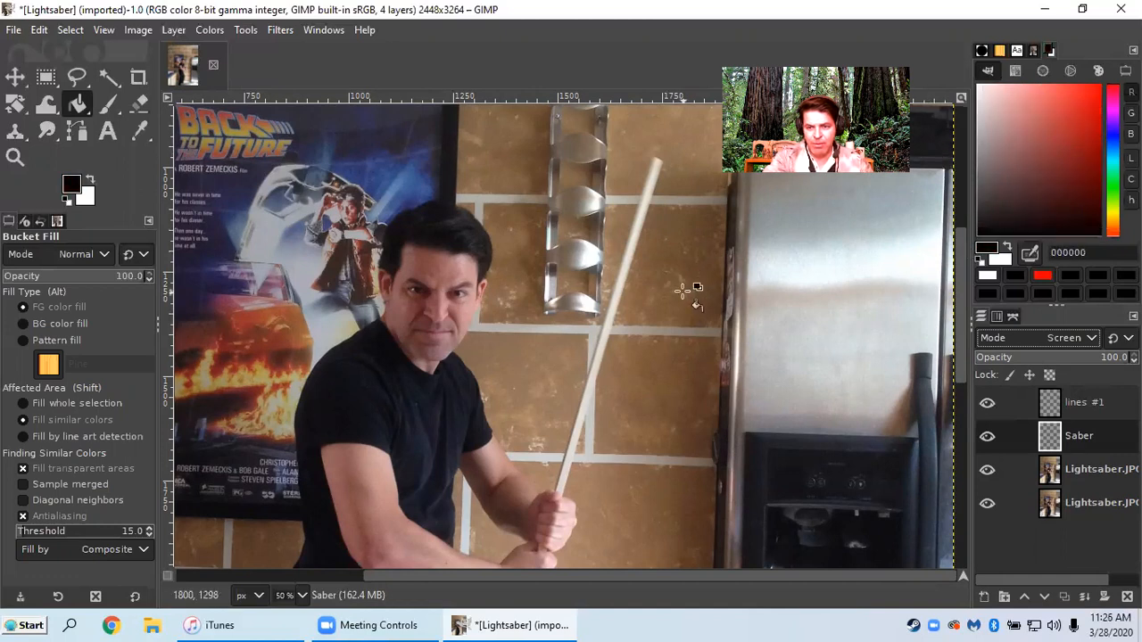
pyautogui.click(685, 294)
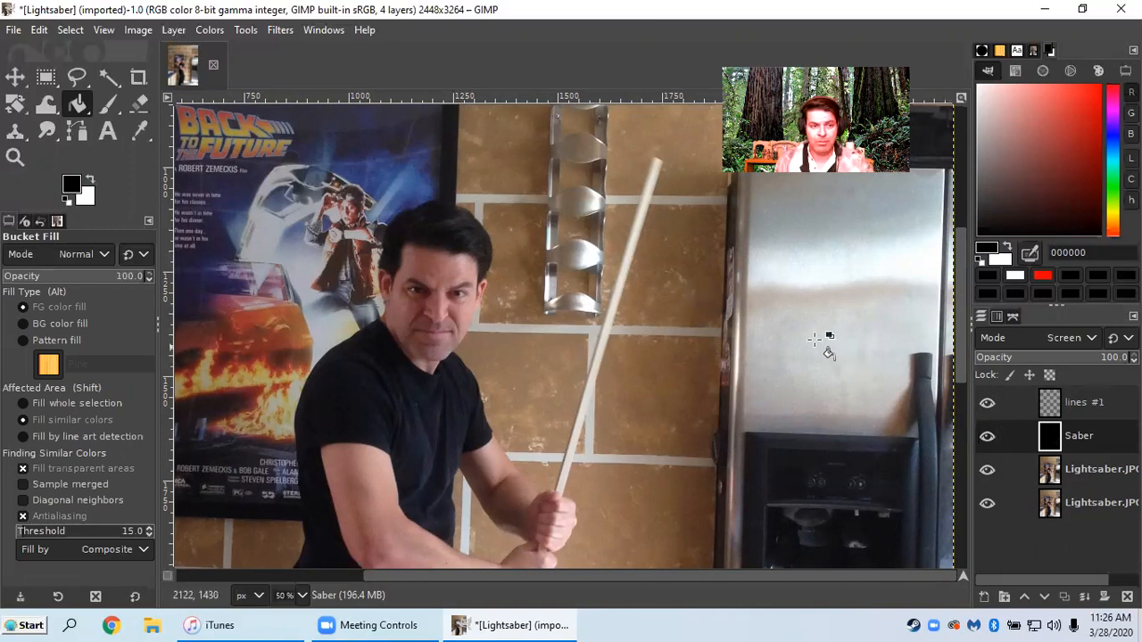
pyautogui.click(107, 105)
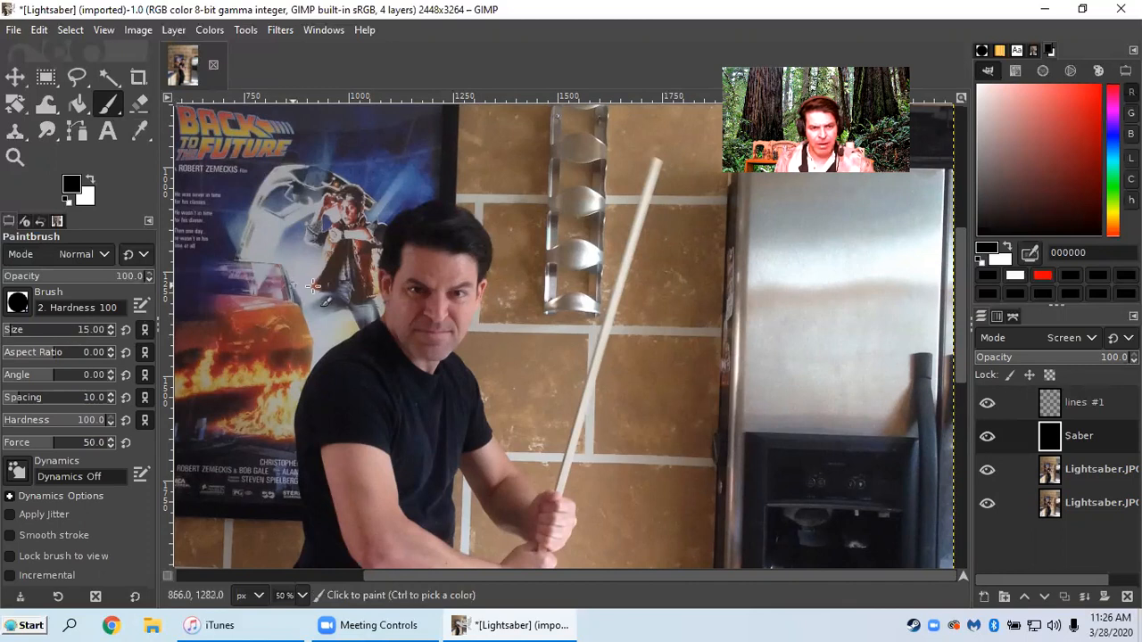
# Try to paint a straight black line on the Saber layer along the stick, from the hands to just past its tip
pyautogui.click(559, 487)
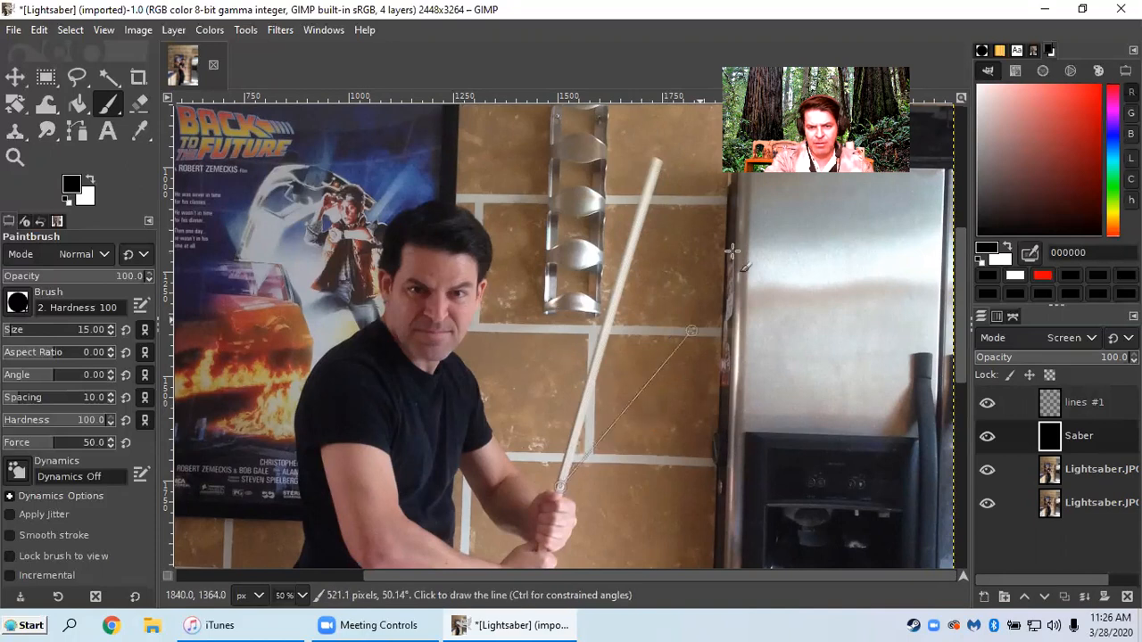
pyautogui.keyDown('shift'); pyautogui.click(664, 141); pyautogui.keyUp('shift')
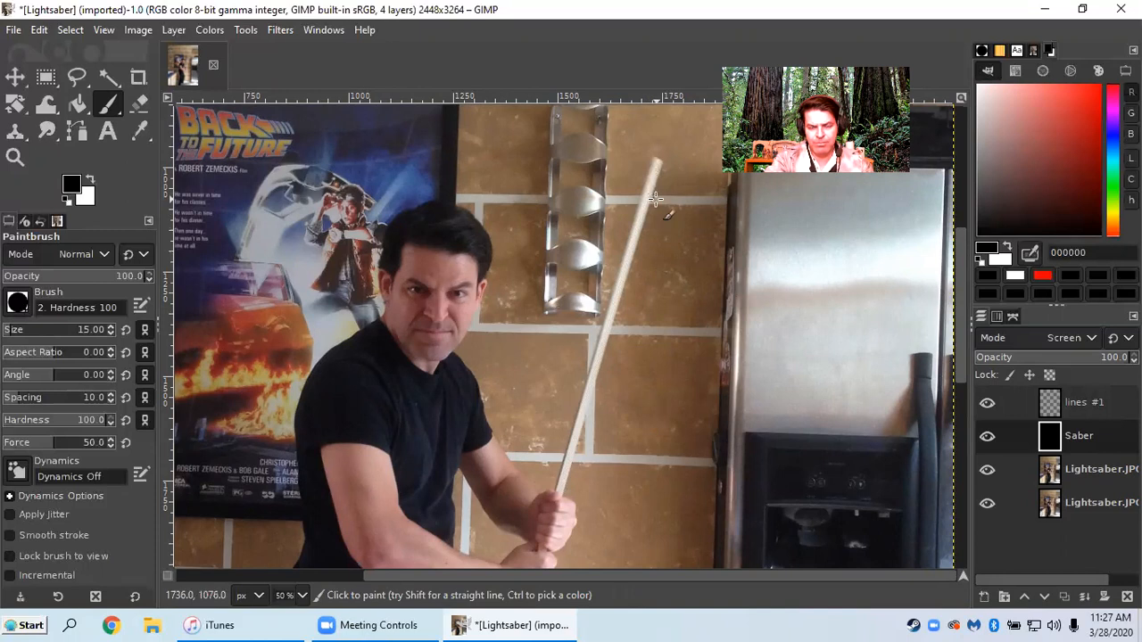
# Set the foreground colour to white (ffffff) and paint a straight line along the stick, from the hands to just past its tip
pyautogui.click(68, 184)
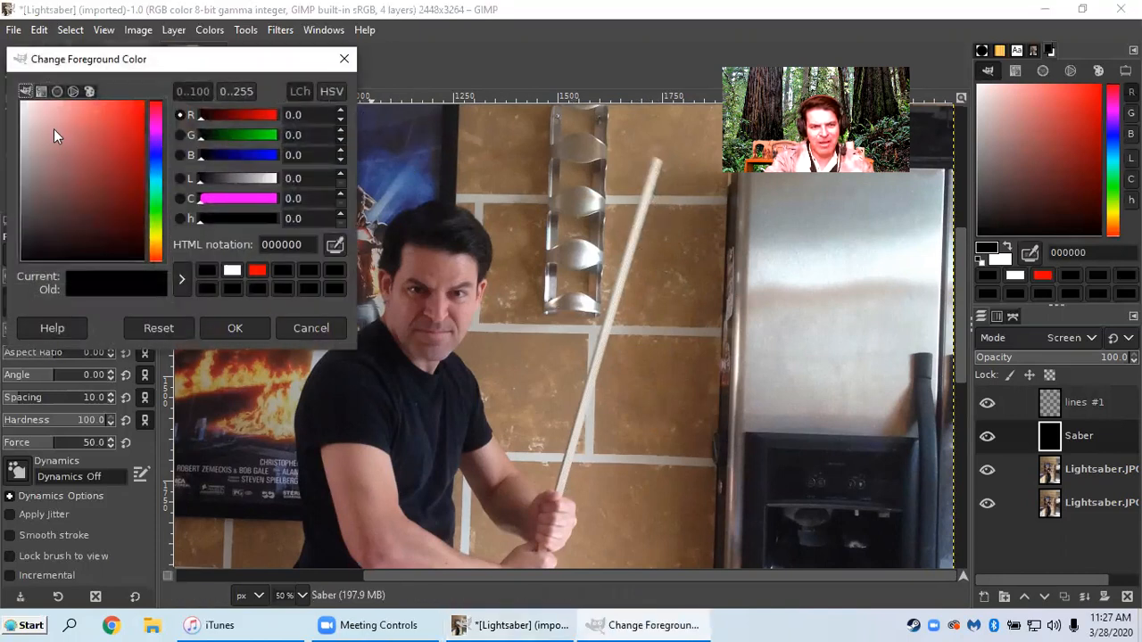
pyautogui.moveTo(97, 154); pyautogui.dragTo(1, 29)
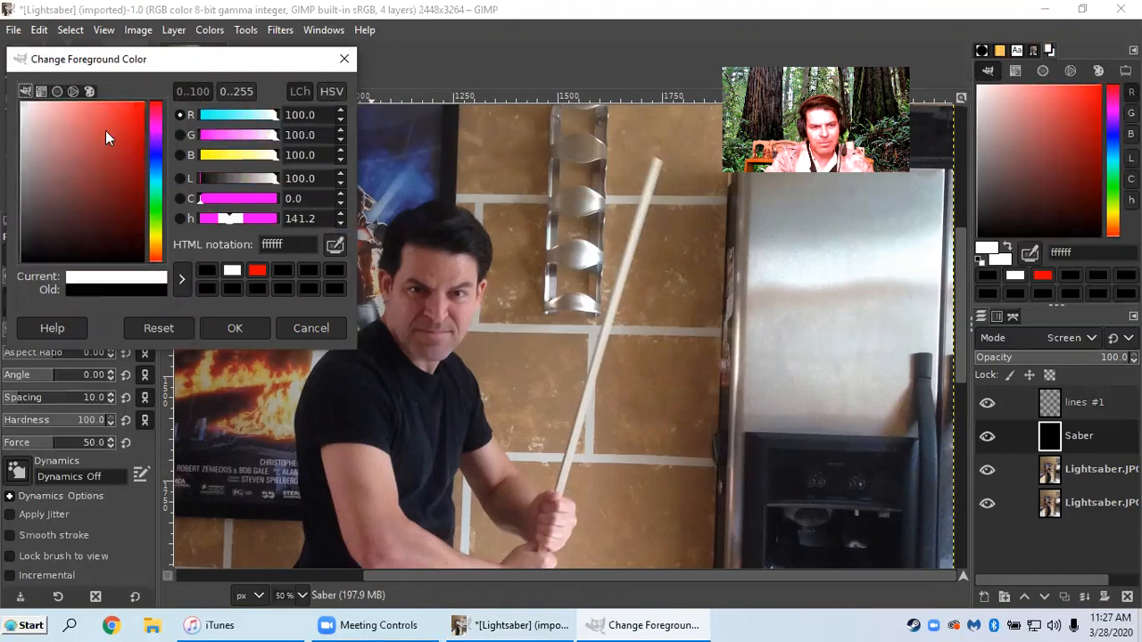
pyautogui.click(223, 326)
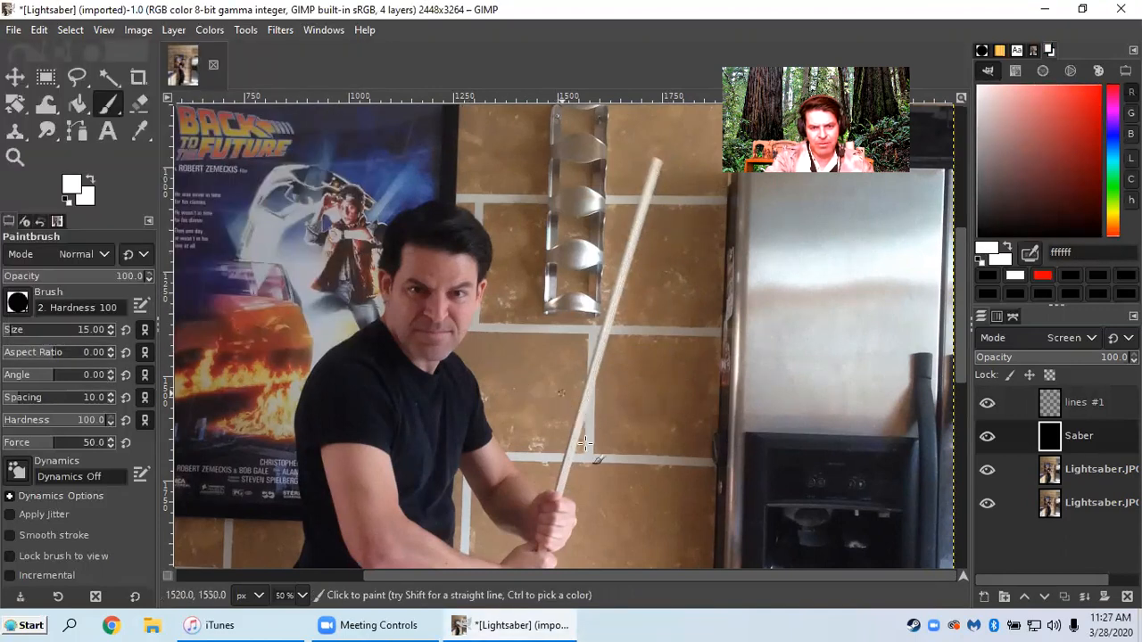
pyautogui.click(559, 486)
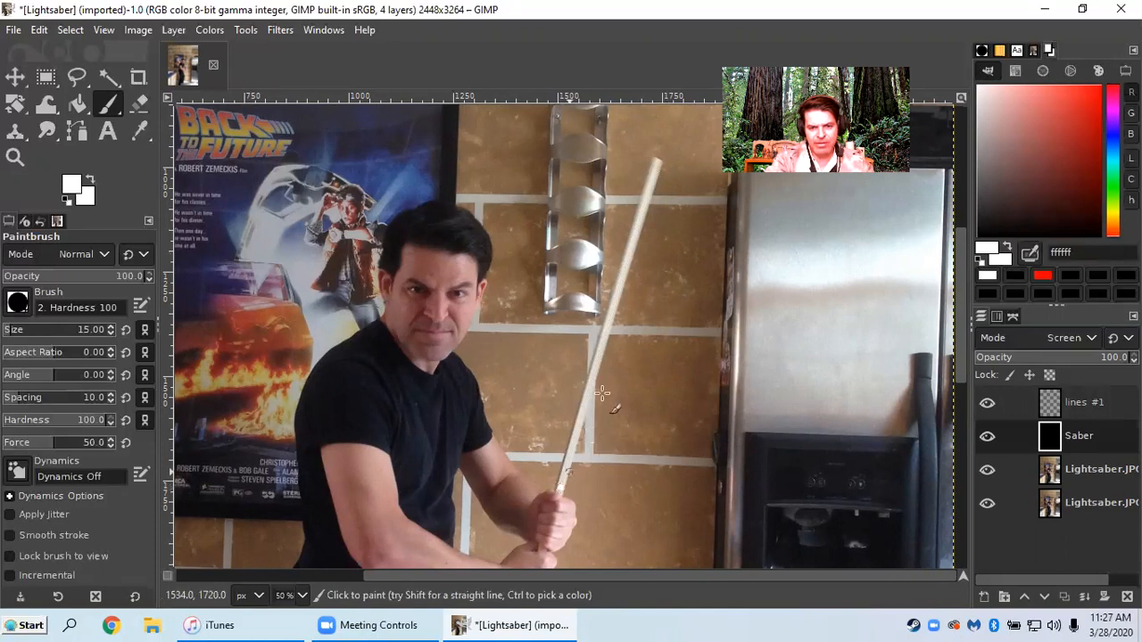
pyautogui.keyDown('shift'); pyautogui.click(666, 131); pyautogui.keyUp('shift')
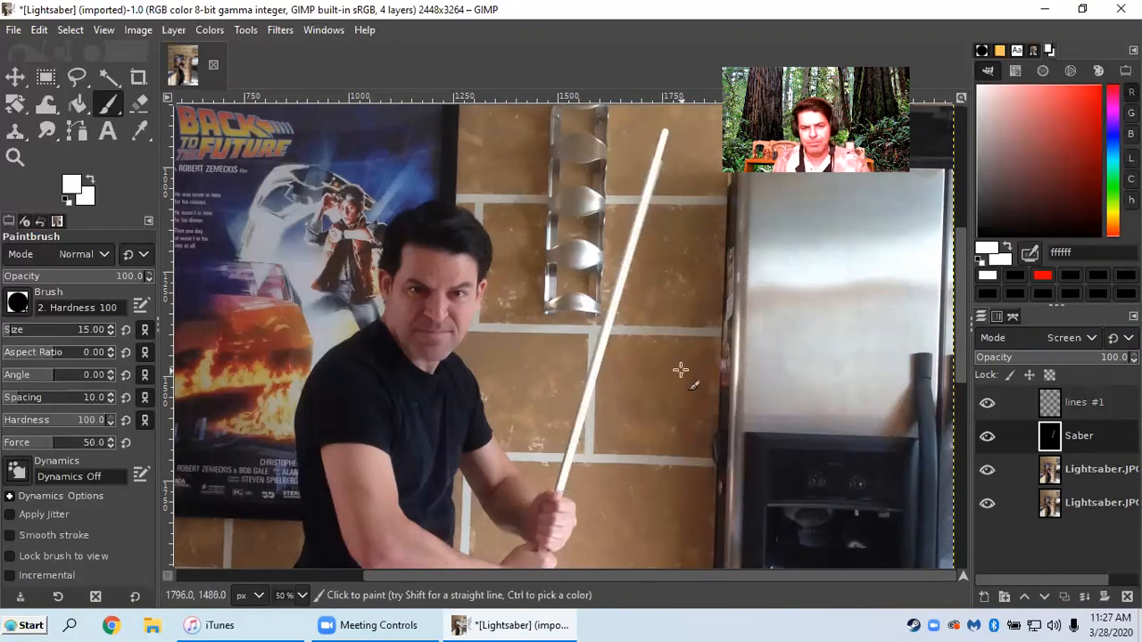
# Duplicate the Saber layer three times so that three copies are stacked above the original
pyautogui.doubleClick(1082, 438)
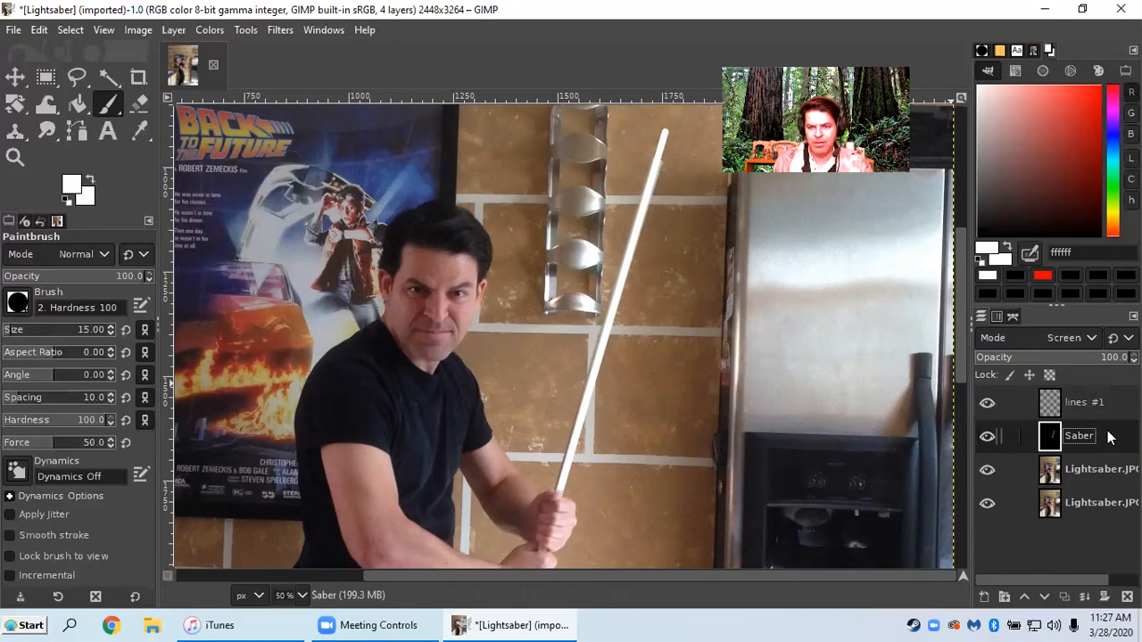
pyautogui.rightClick(1106, 438)
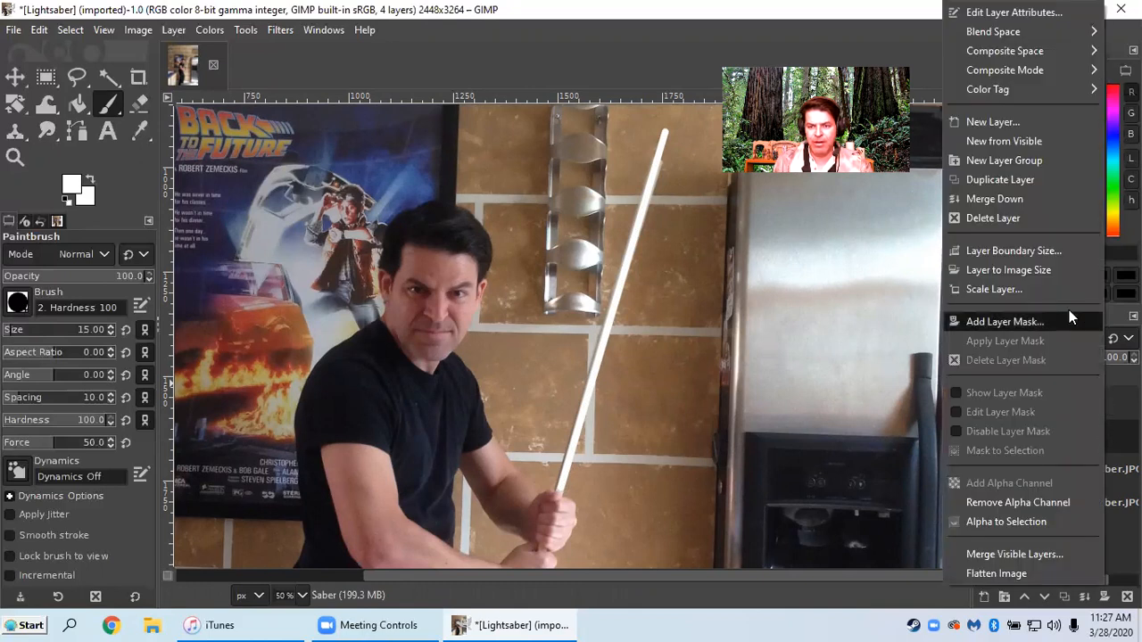
pyautogui.click(1035, 182)
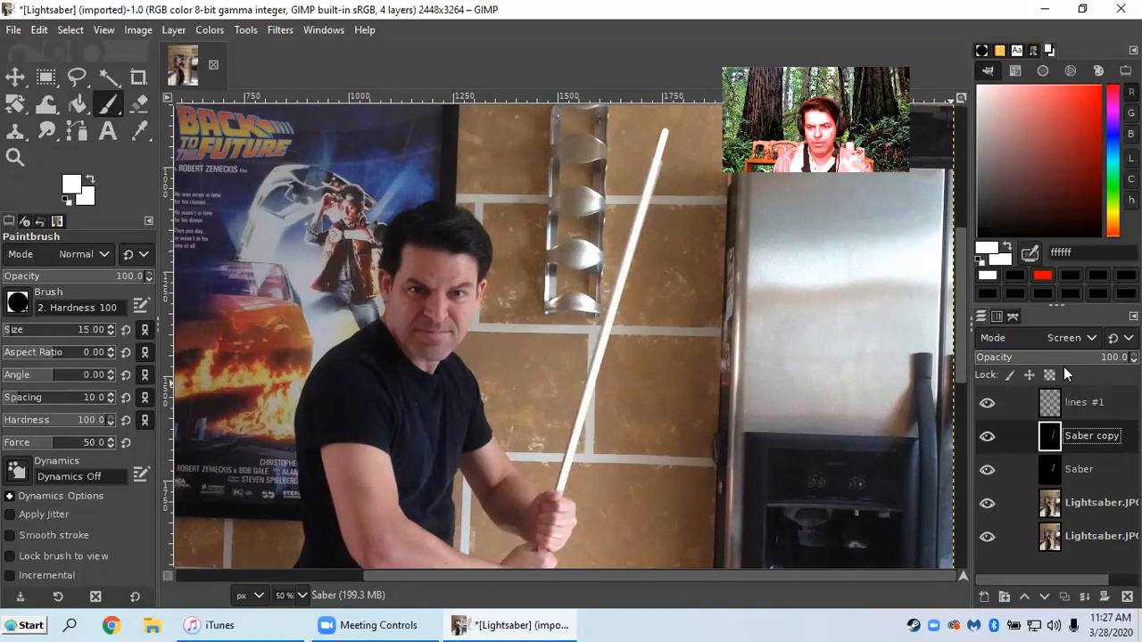
pyautogui.rightClick(1080, 437)
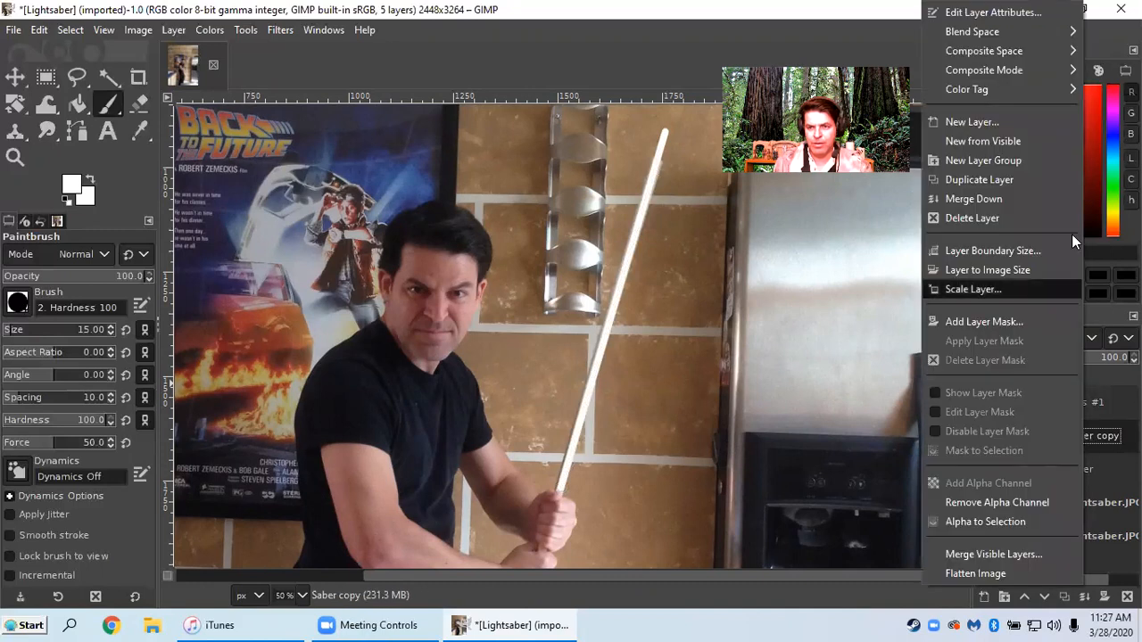
pyautogui.click(971, 182)
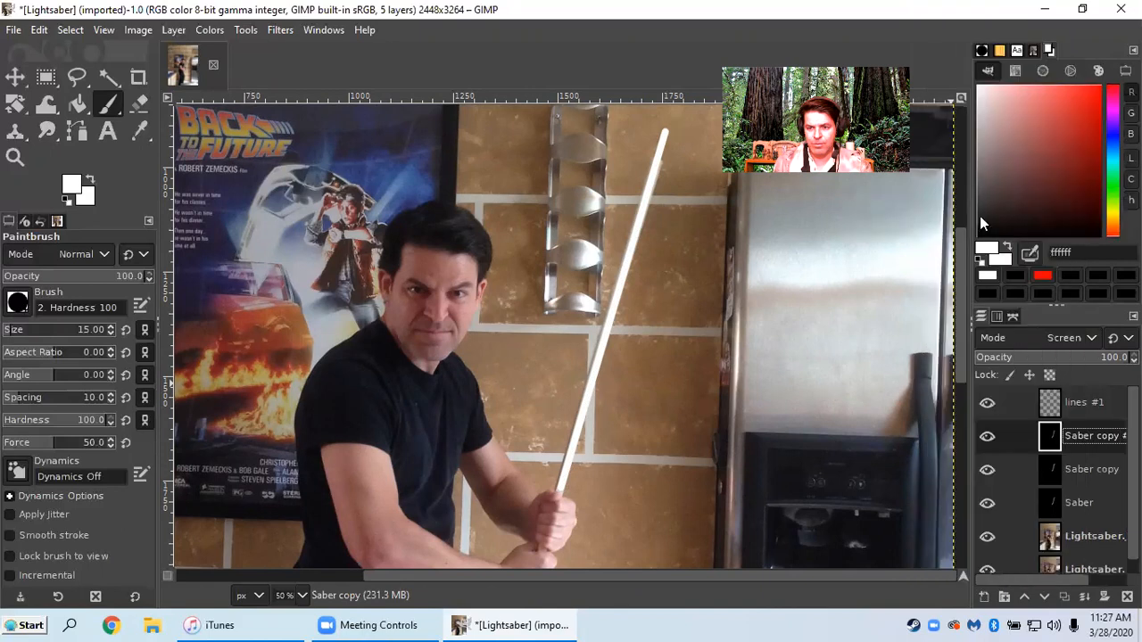
pyautogui.rightClick(1085, 435)
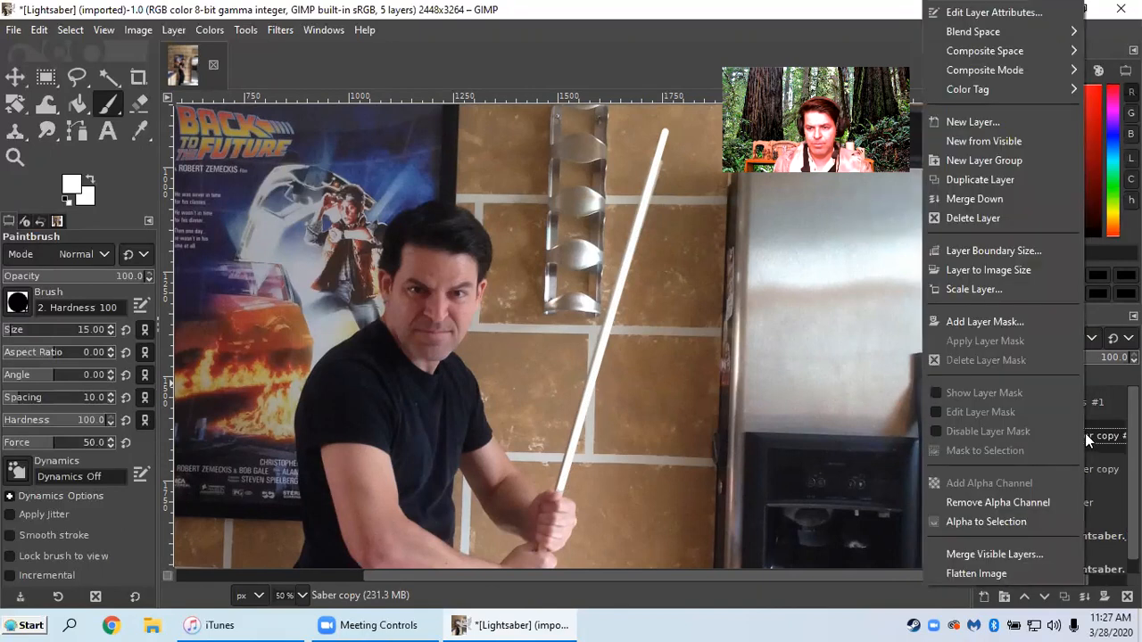
pyautogui.click(998, 177)
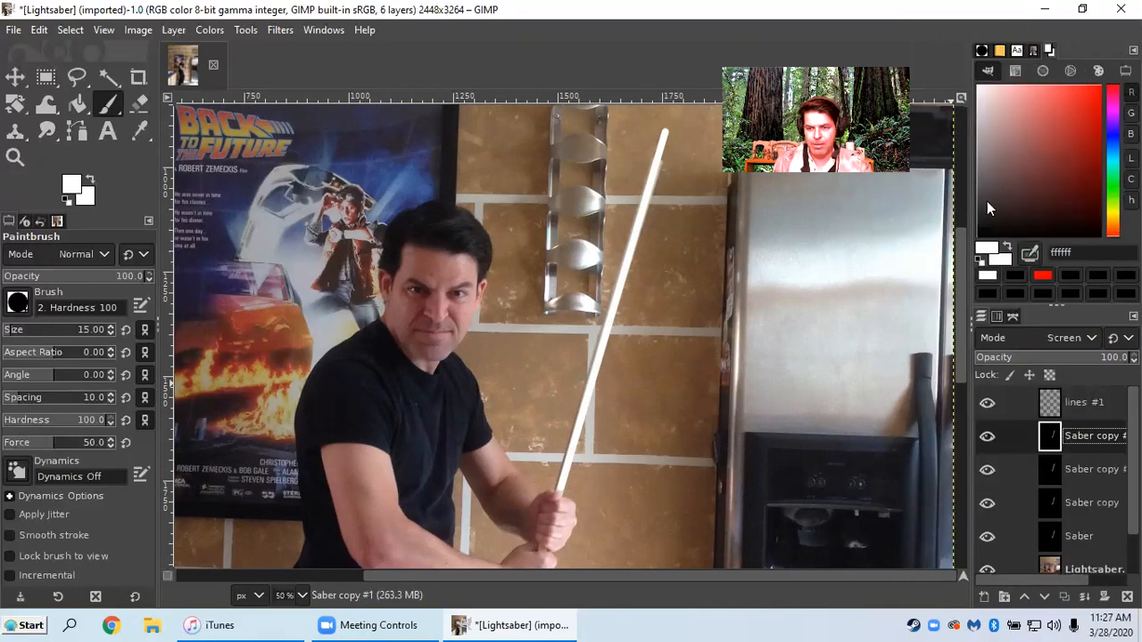
# Apply a Gaussian Blur with X and Y sizes of 30.50 to the Saber copy layer directly above the original Saber layer
pyautogui.click(1097, 503)
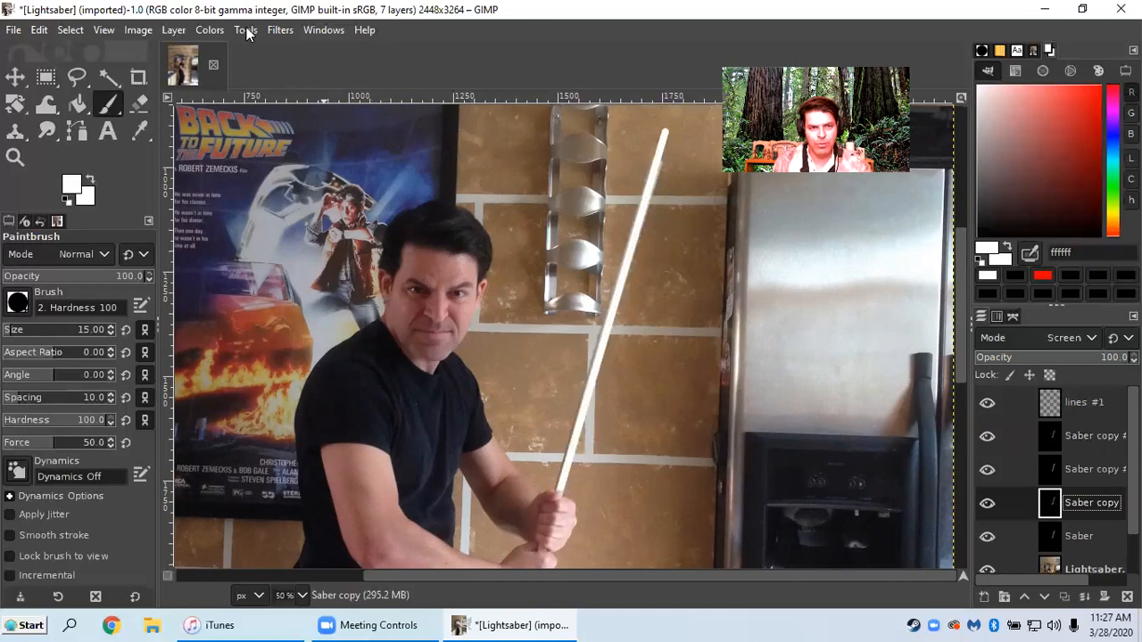
pyautogui.click(284, 33)
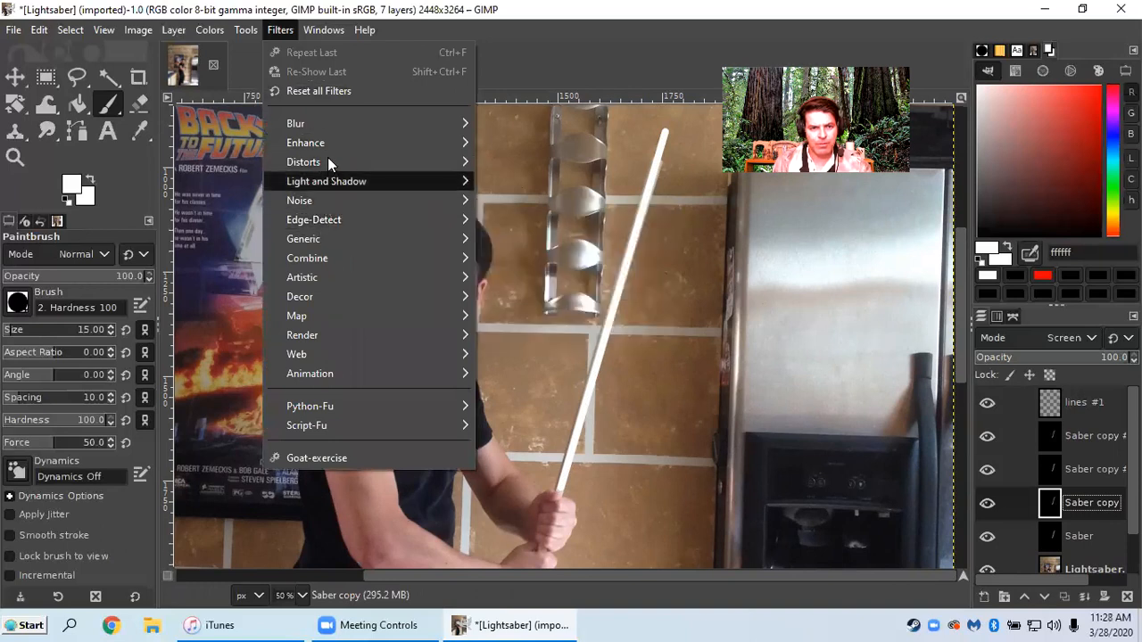
pyautogui.moveTo(317, 130)
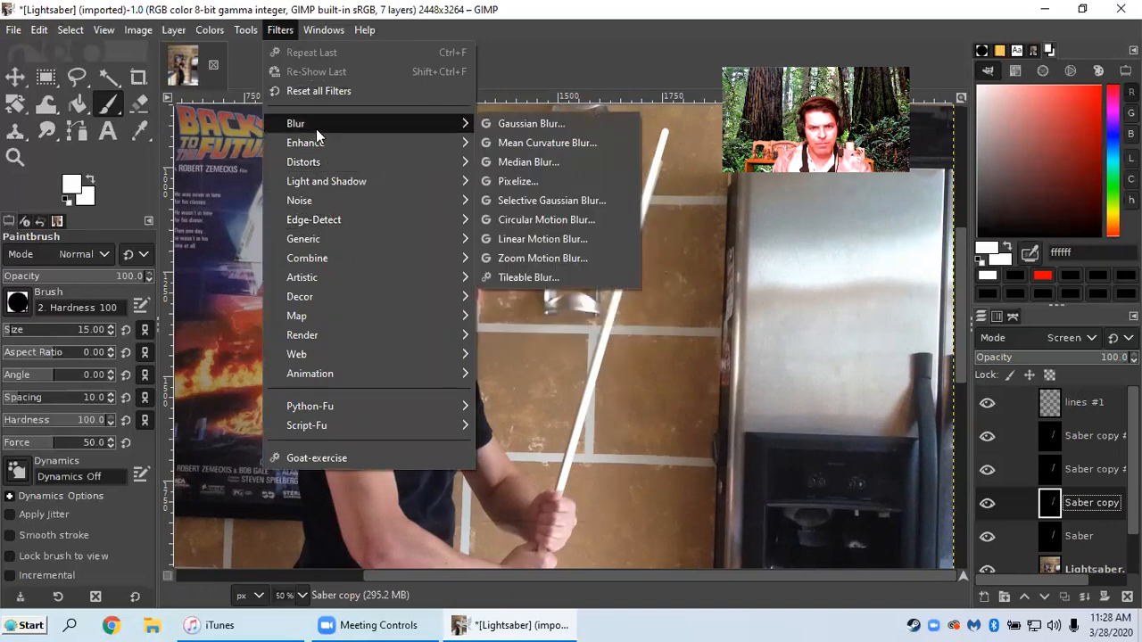
pyautogui.click(524, 130)
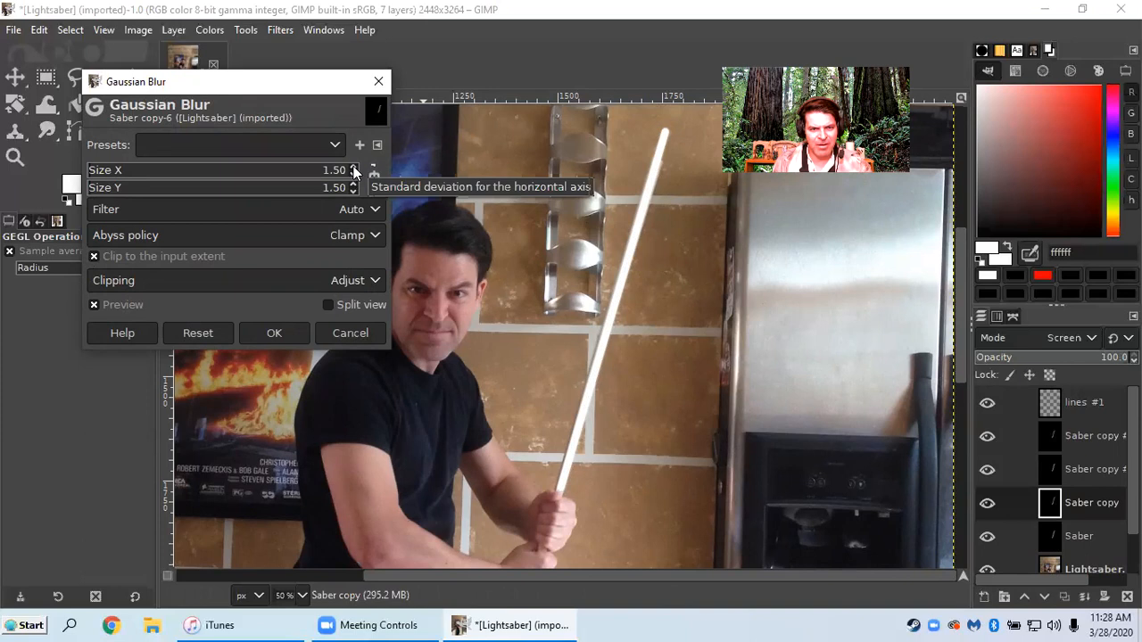
pyautogui.click(353, 168)
pyautogui.click(352, 168)
pyautogui.click(352, 168)
pyautogui.click(353, 167)
pyautogui.click(352, 168)
pyautogui.click(352, 168)
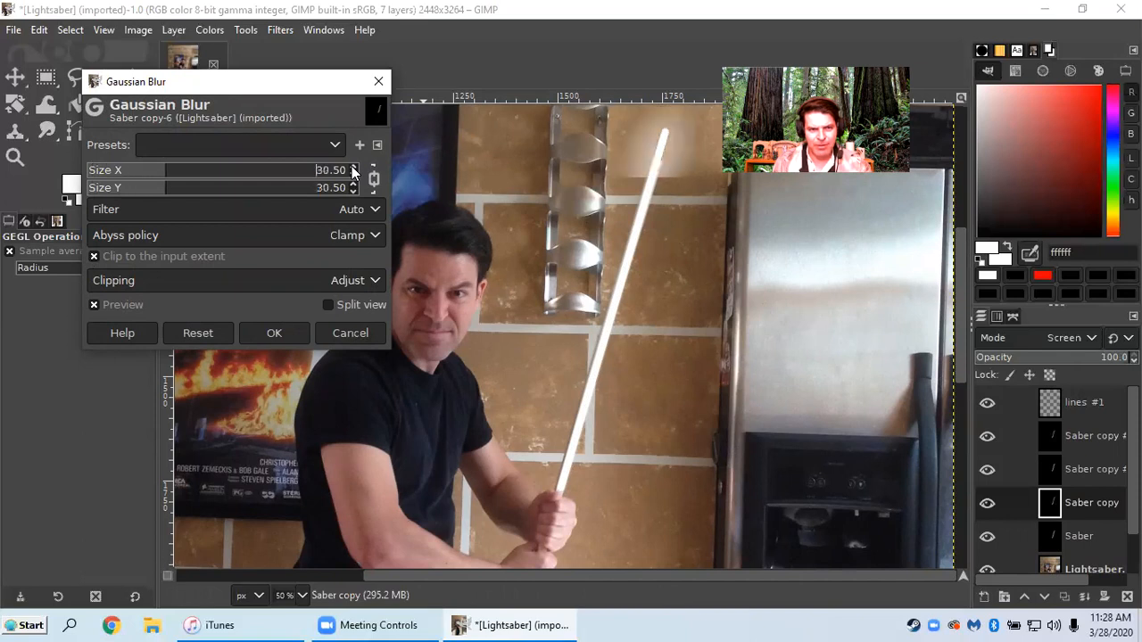
pyautogui.click(274, 333)
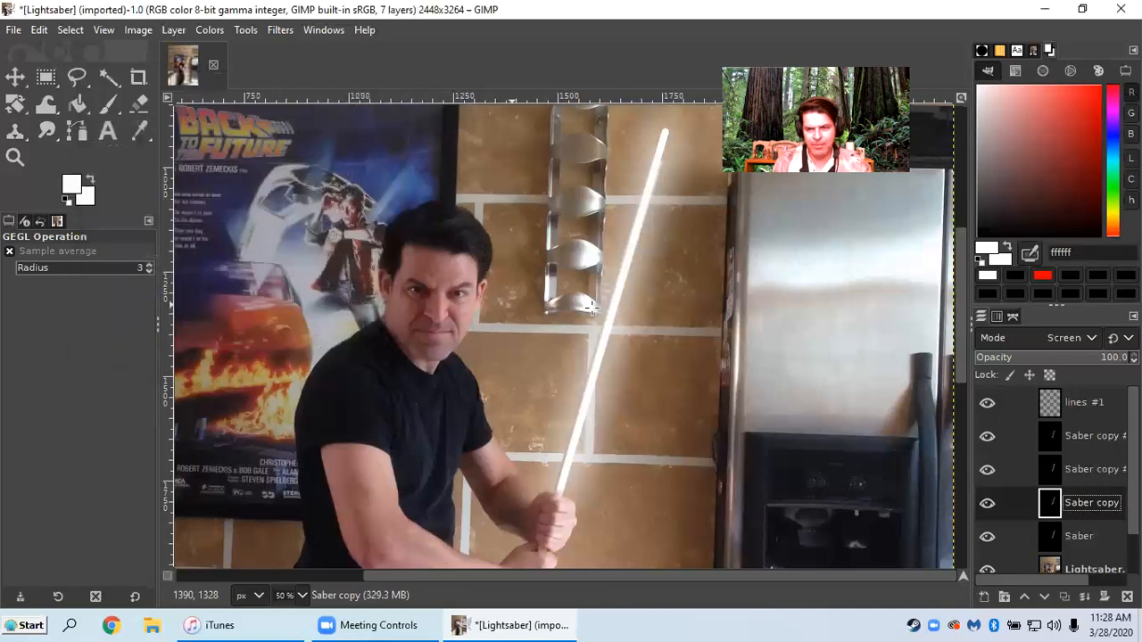
# Apply a Gaussian Blur with X and Y sizes of 60.50 to the middle copy, Saber copy #1
pyautogui.click(1083, 469)
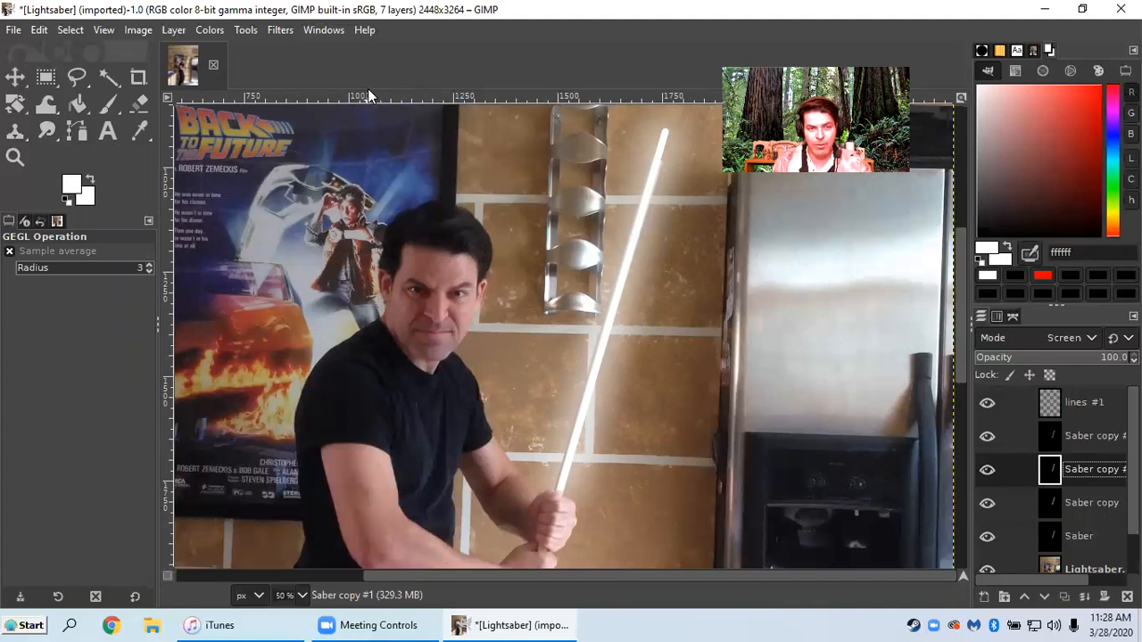
pyautogui.click(265, 32)
pyautogui.moveTo(291, 144)
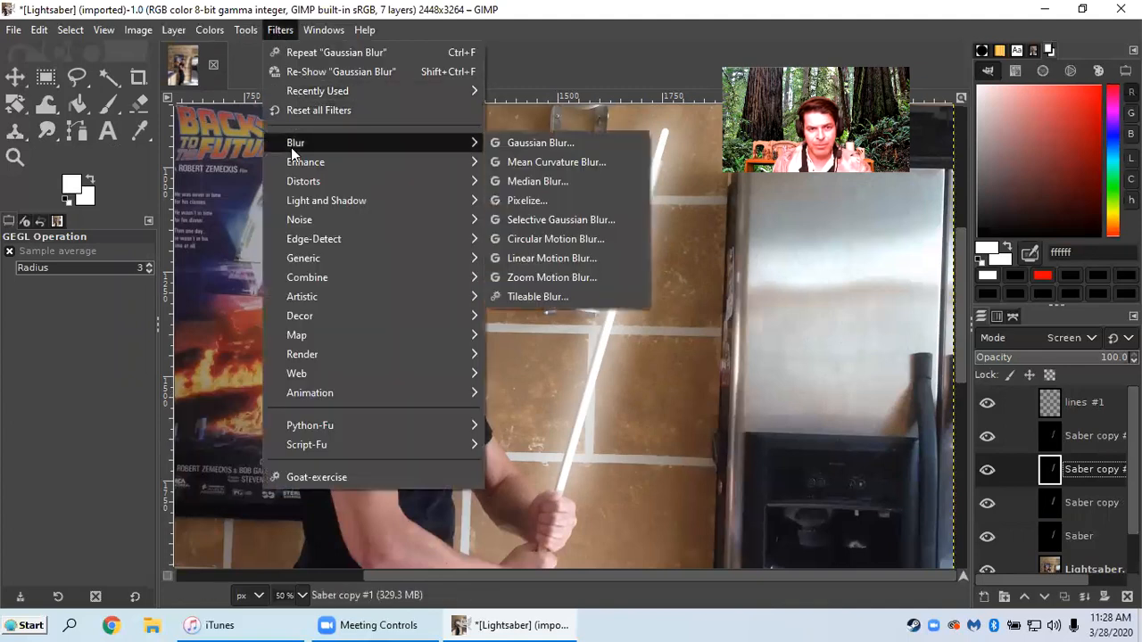
pyautogui.click(523, 142)
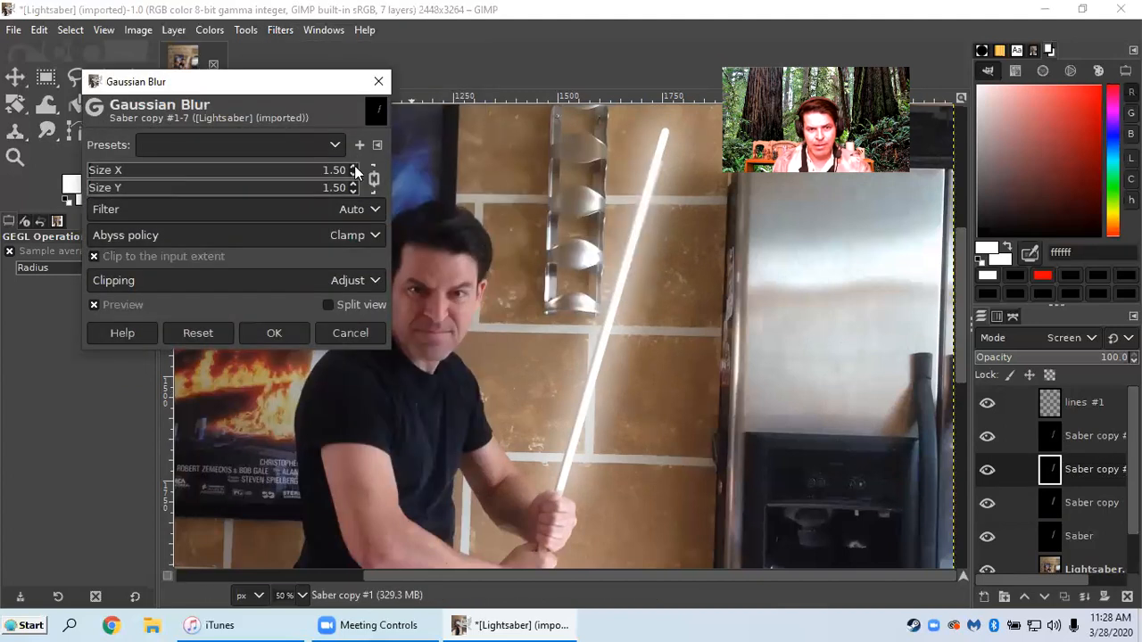
pyautogui.scroll(9, 354, 169)
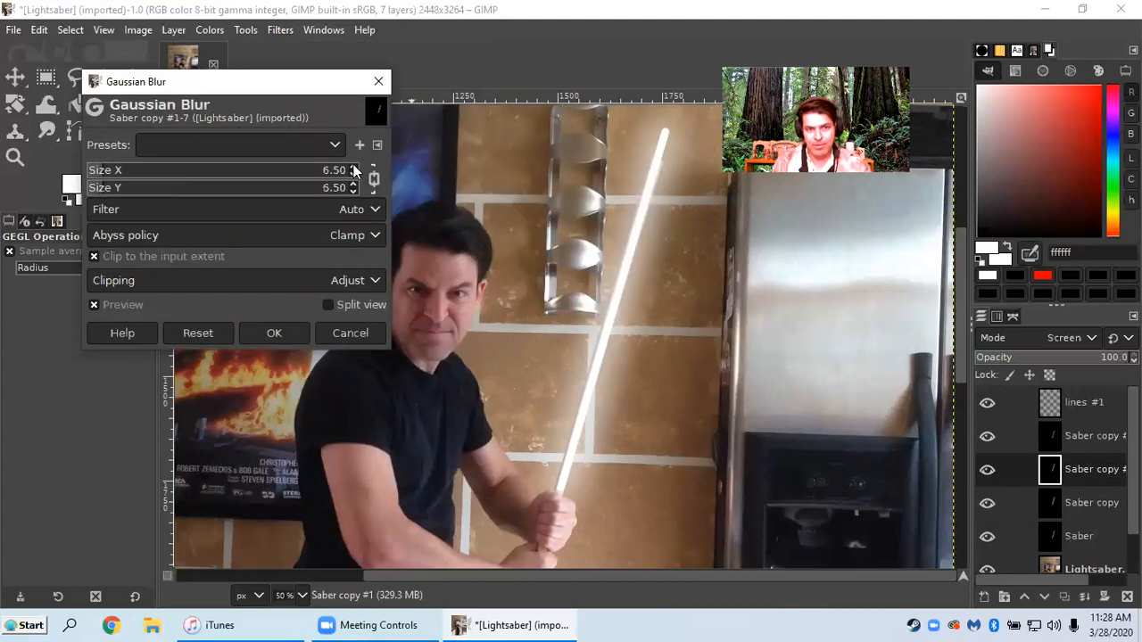
pyautogui.scroll(8, 354, 170)
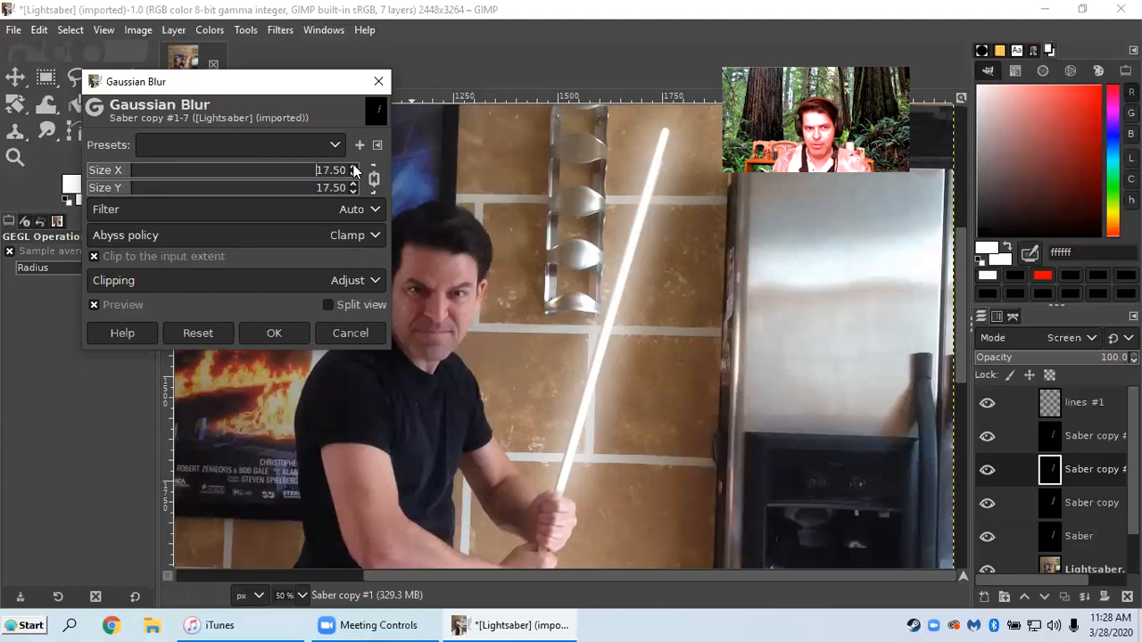
pyautogui.scroll(9, 354, 170)
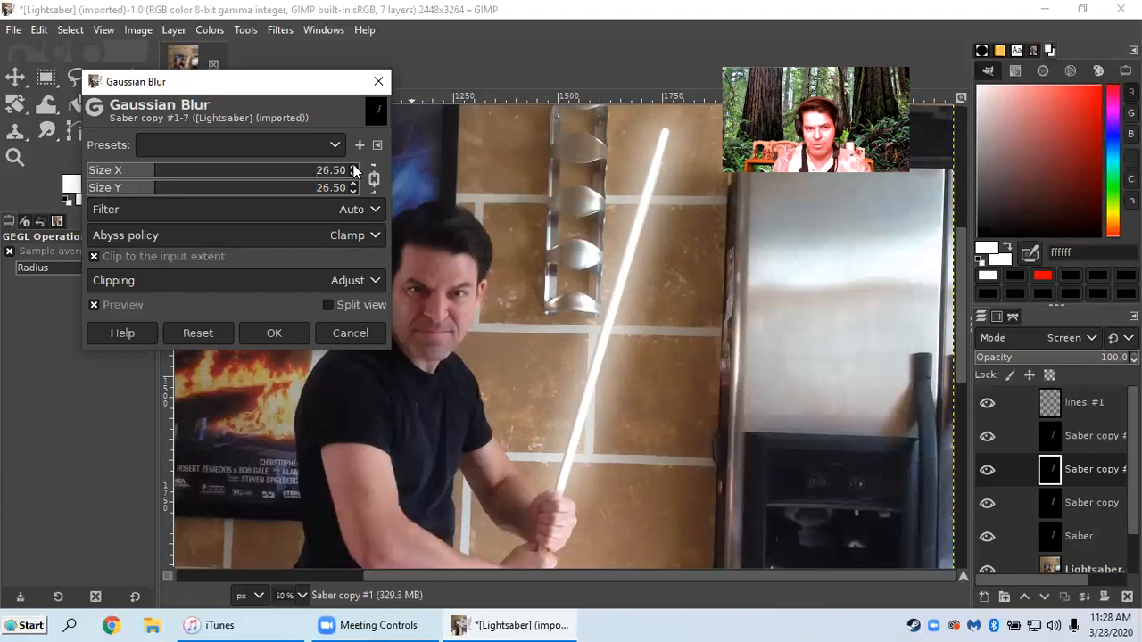
pyautogui.scroll(10, 354, 169)
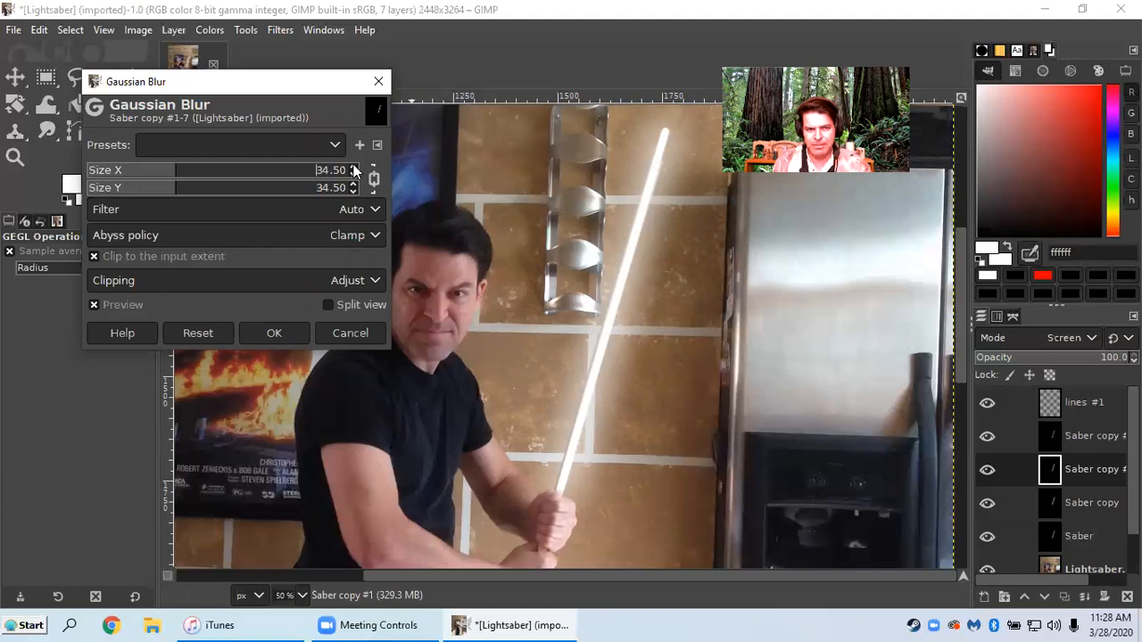
pyautogui.scroll(5, 354, 170)
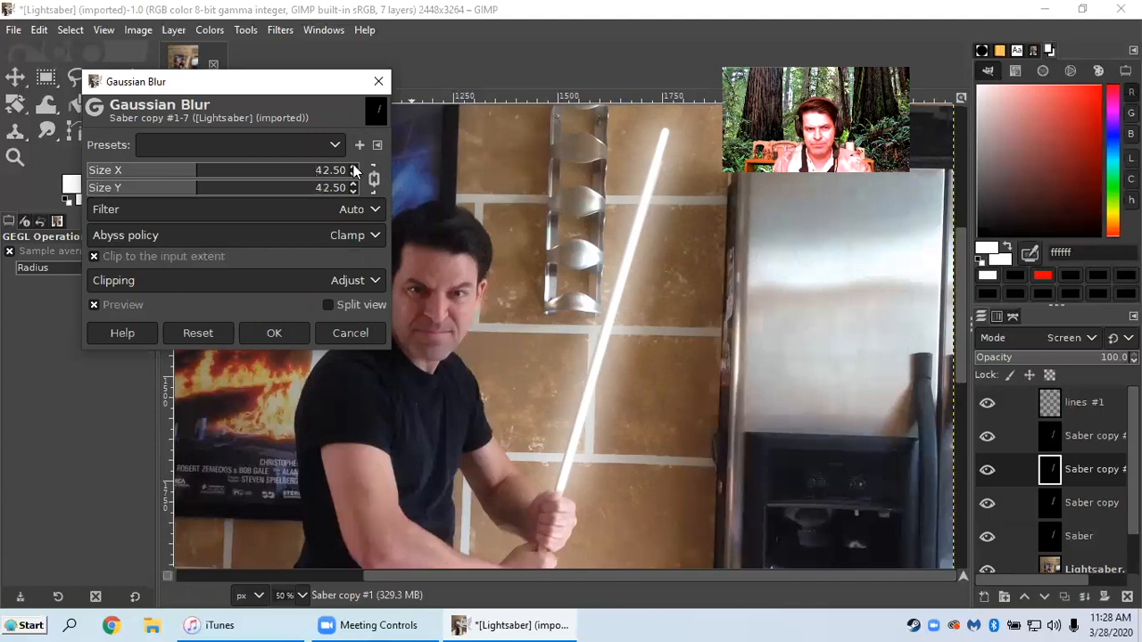
pyautogui.scroll(9, 354, 169)
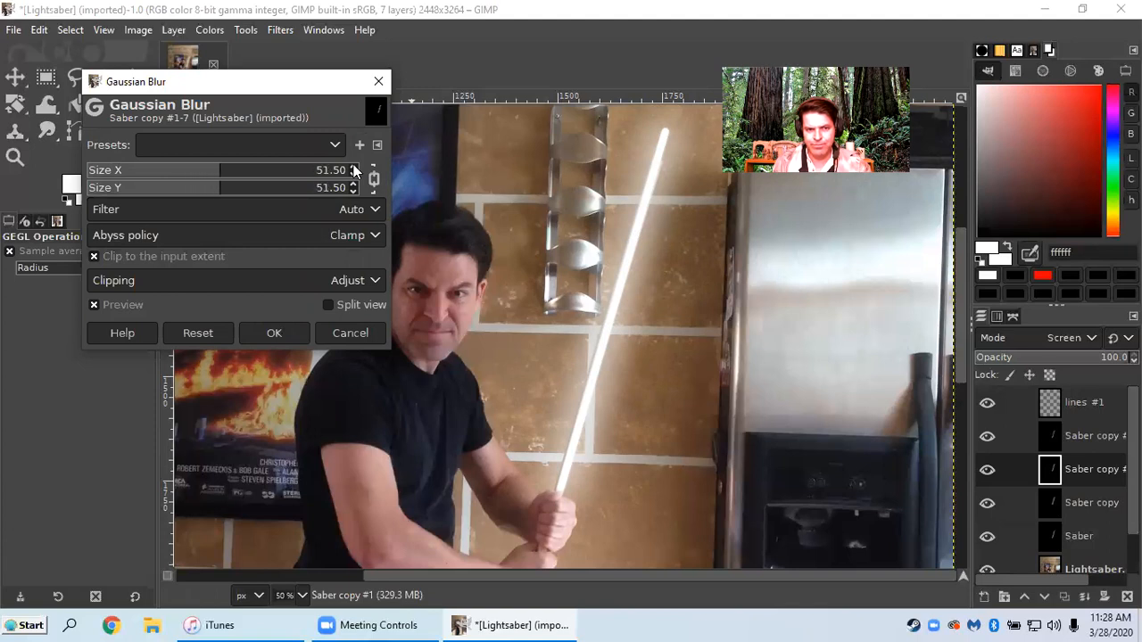
pyautogui.scroll(6, 354, 170)
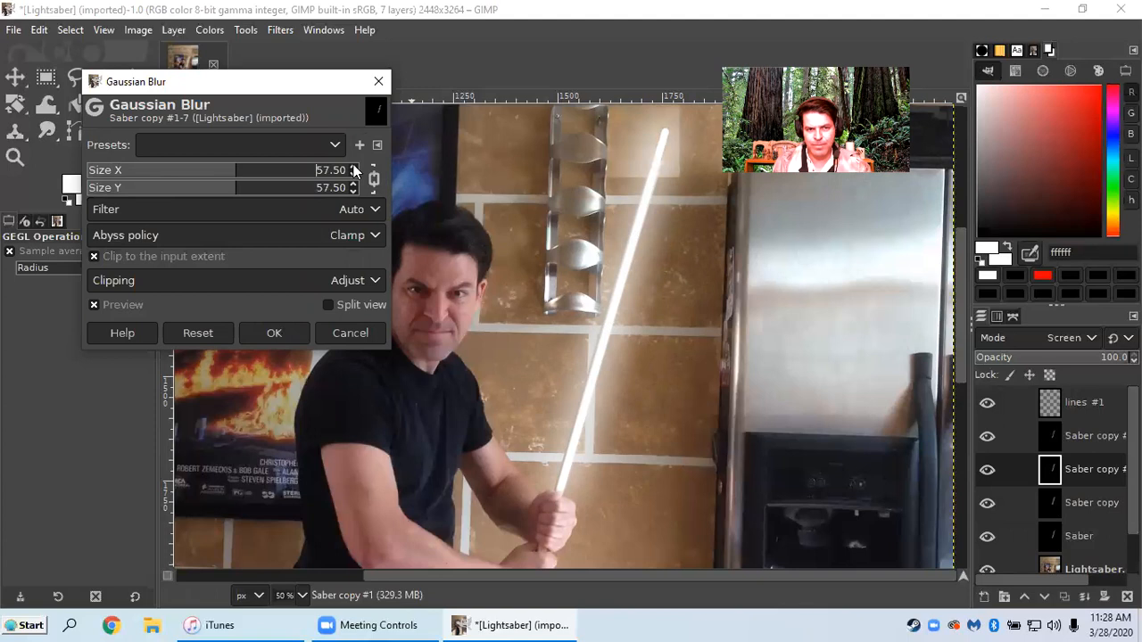
pyautogui.scroll(2, 355, 170)
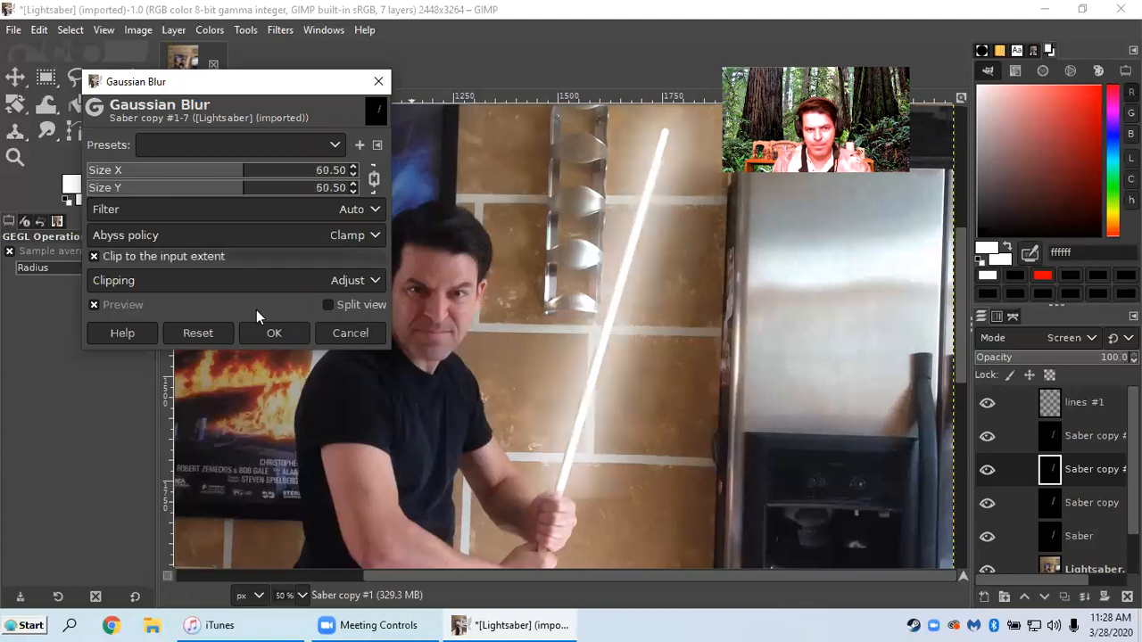
pyautogui.click(268, 332)
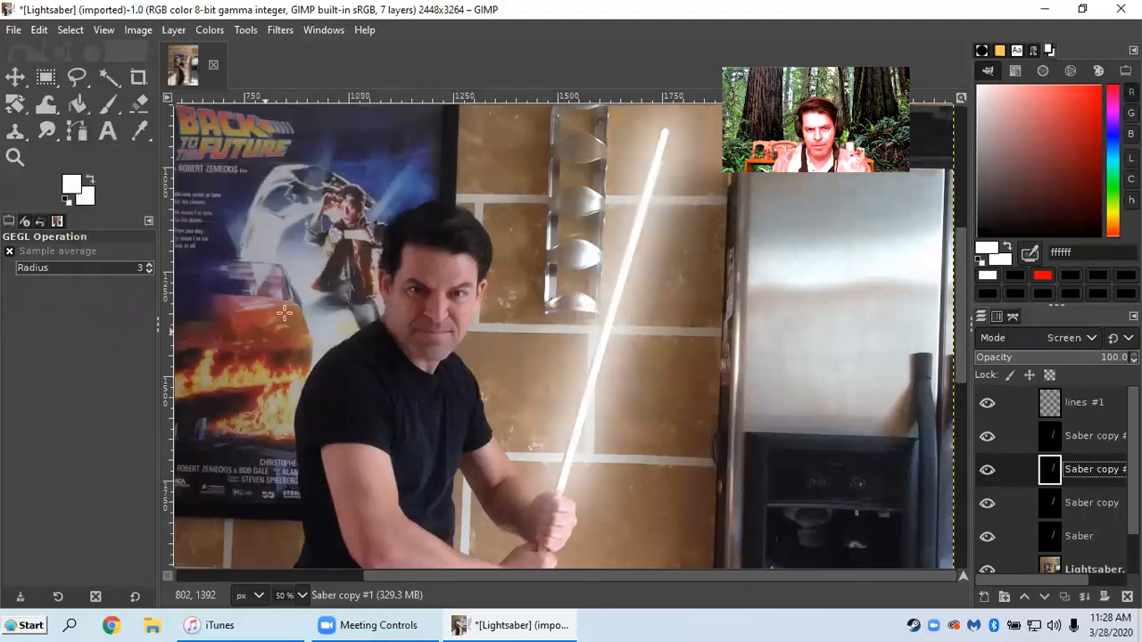
# Apply a Gaussian Blur with X and Y sizes of 90.50 to the topmost copy, Saber copy #2
pyautogui.click(1080, 436)
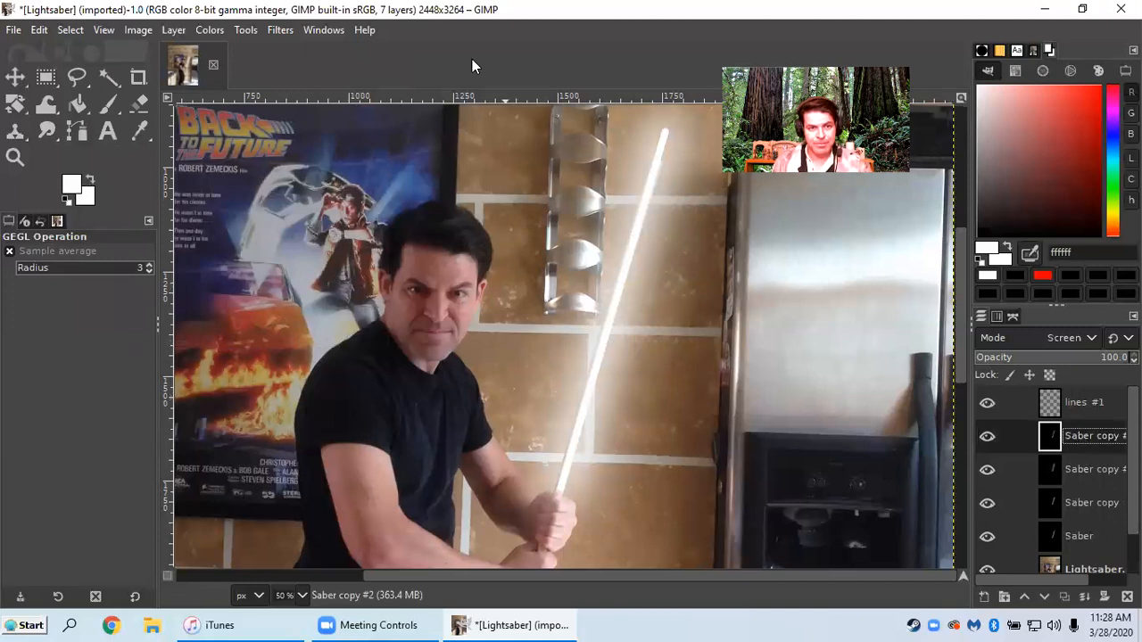
pyautogui.click(253, 30)
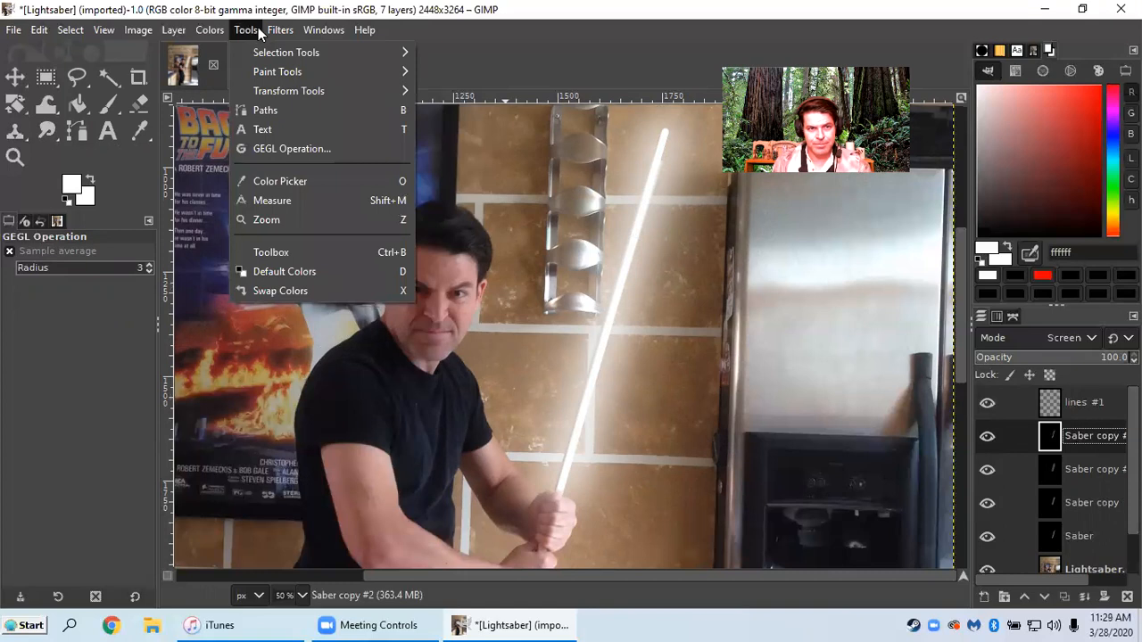
pyautogui.moveTo(269, 33)
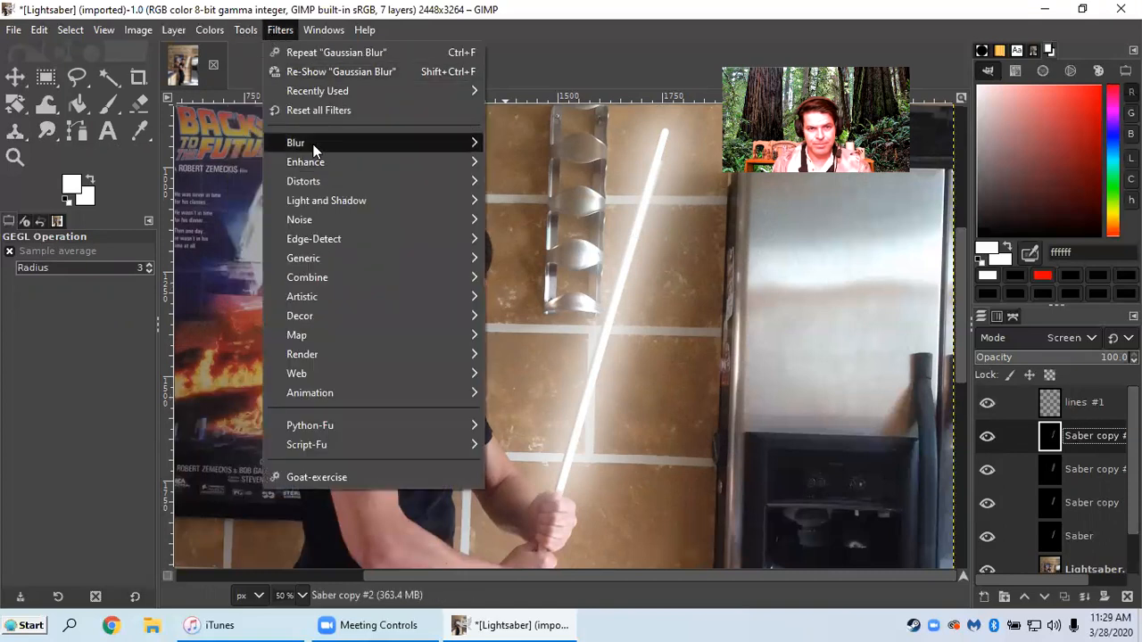
pyautogui.moveTo(316, 151)
pyautogui.click(536, 143)
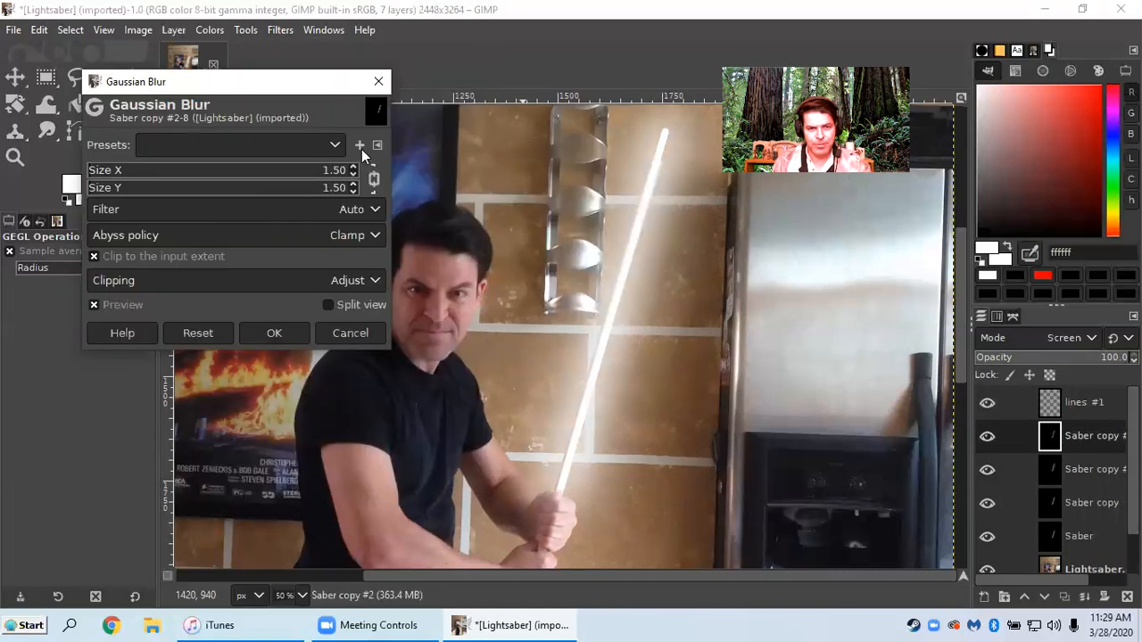
pyautogui.scroll(7, 353, 166)
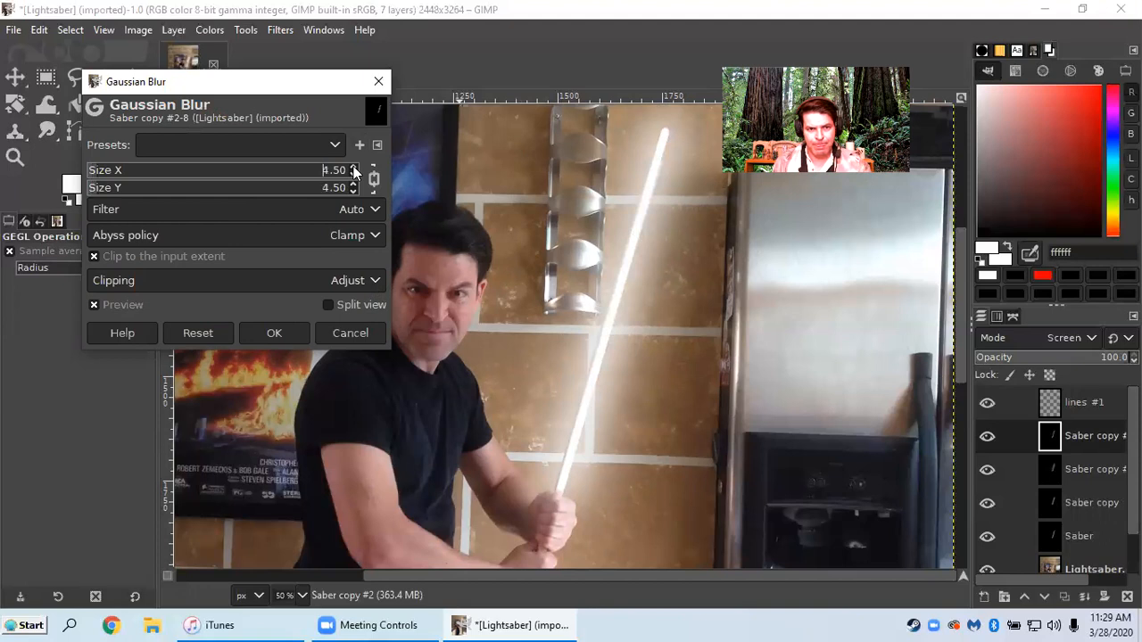
pyautogui.scroll(9, 353, 170)
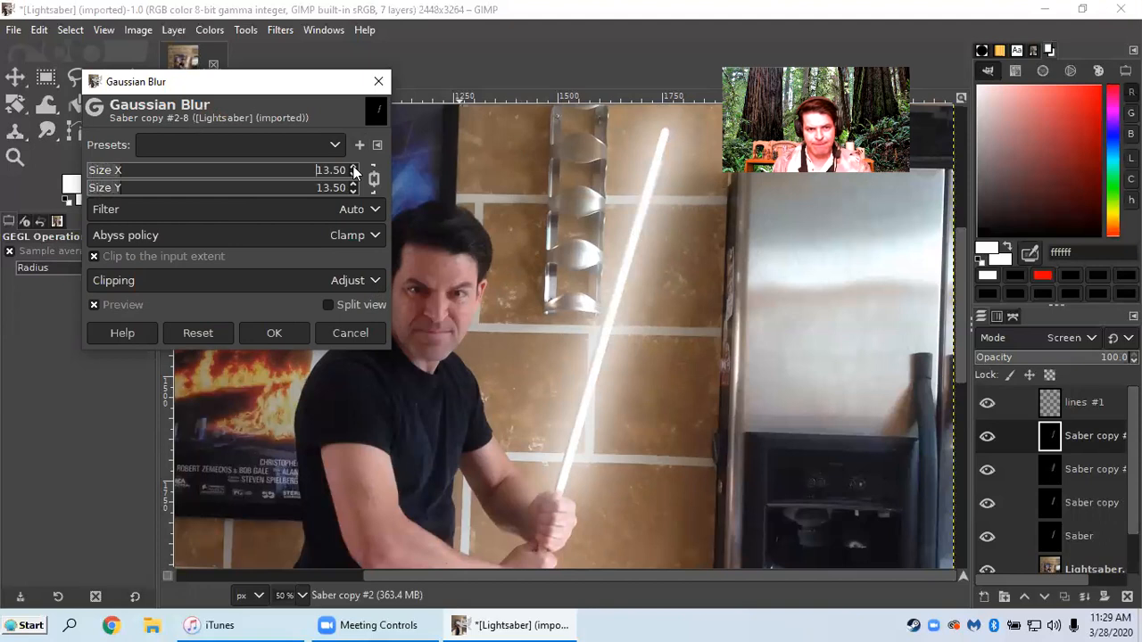
pyautogui.scroll(8, 354, 169)
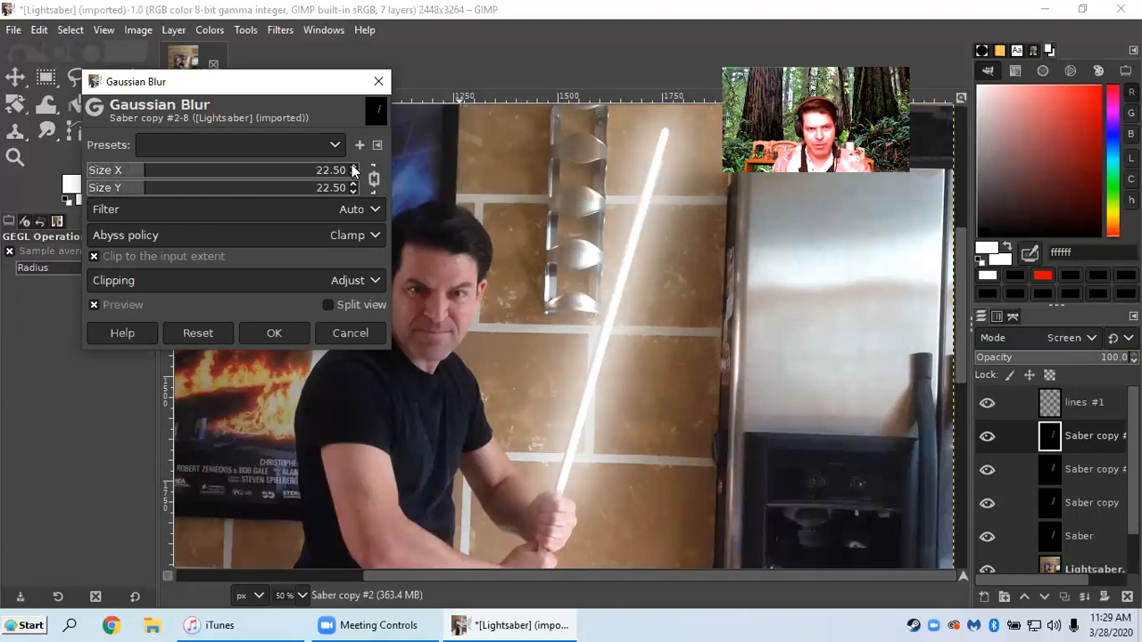
pyautogui.scroll(3, 354, 170)
pyautogui.scroll(11, 354, 169)
pyautogui.scroll(2, 353, 169)
pyautogui.scroll(9, 354, 170)
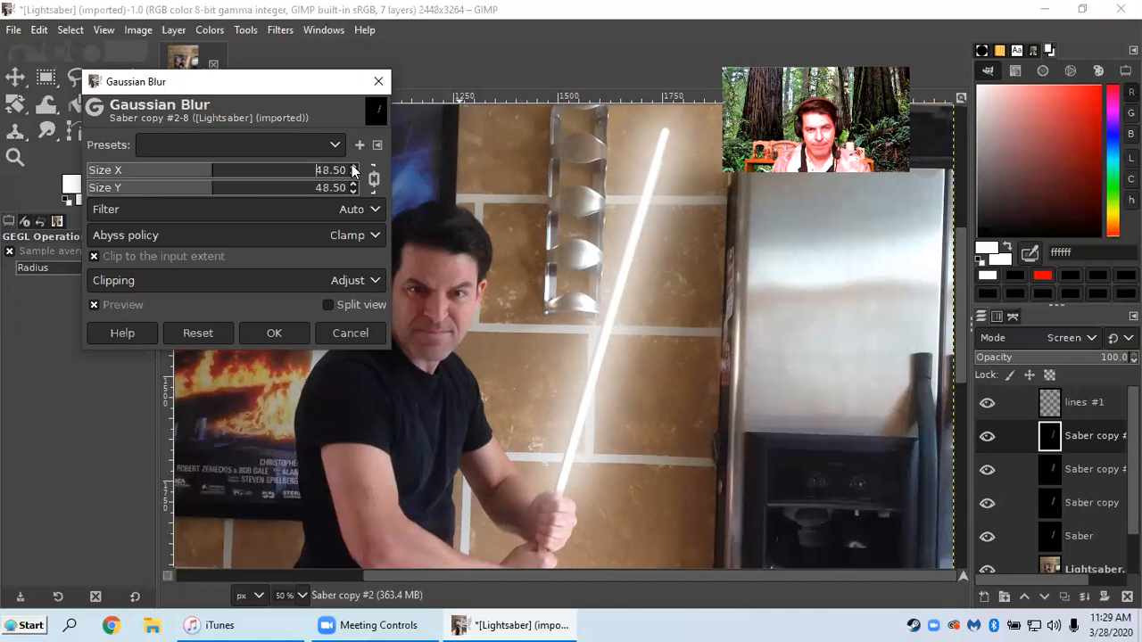
pyautogui.scroll(8, 353, 170)
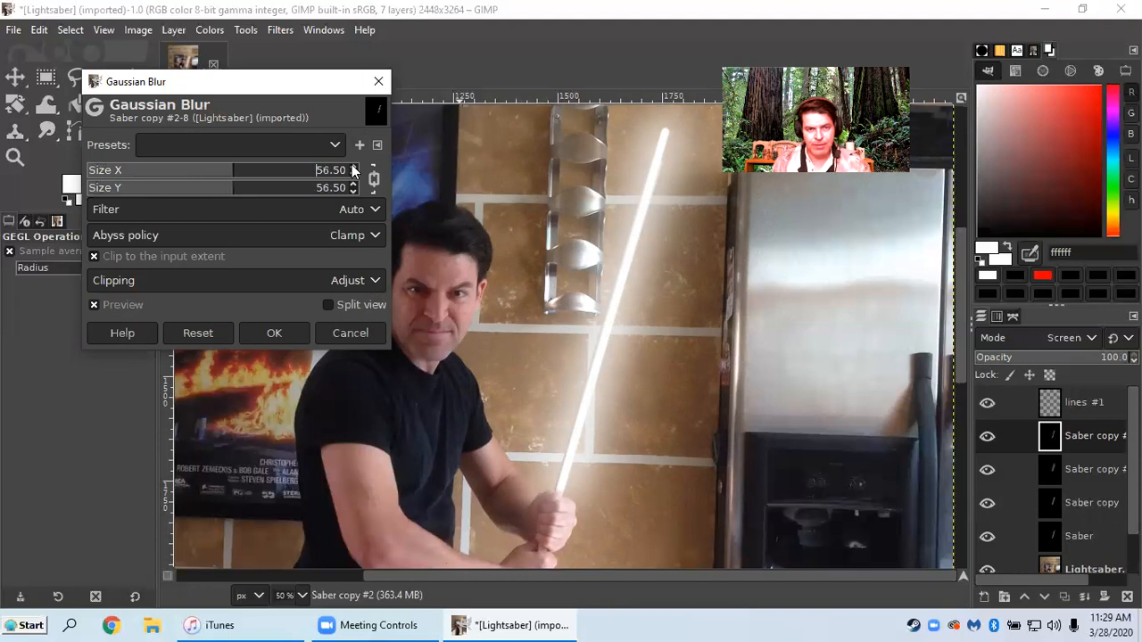
pyautogui.scroll(4, 354, 169)
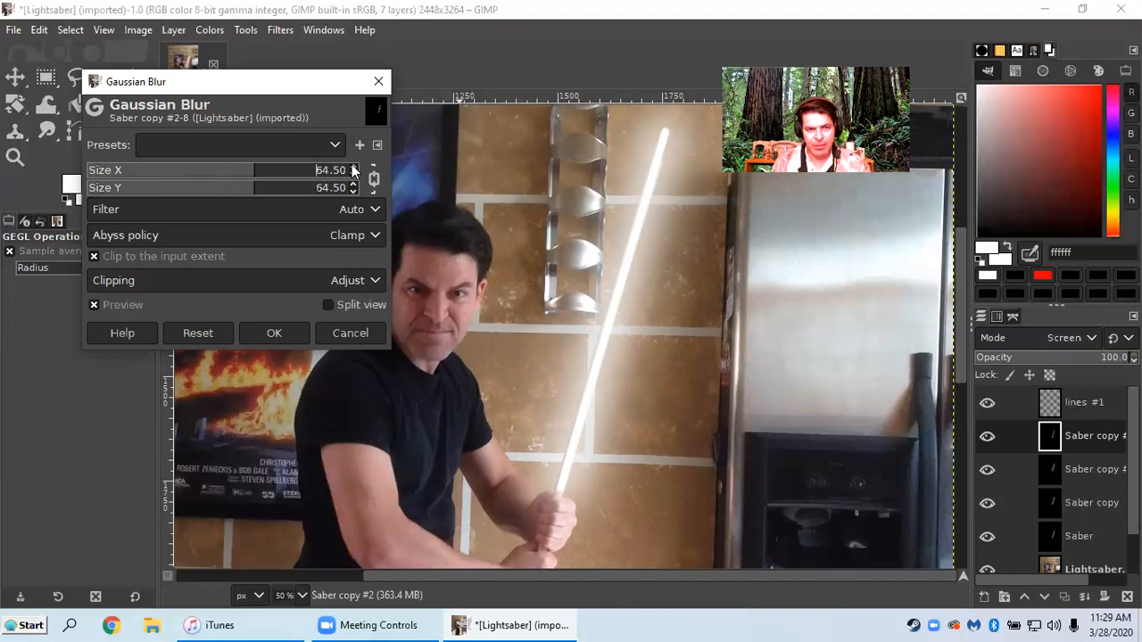
pyautogui.scroll(8, 353, 169)
pyautogui.scroll(8, 353, 169)
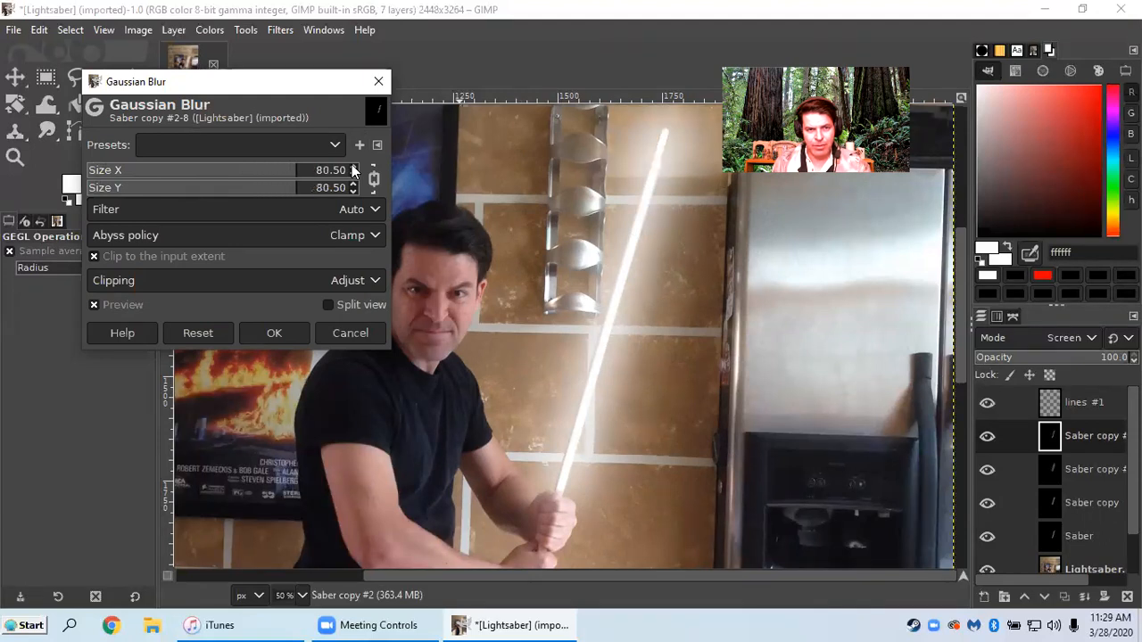
pyautogui.scroll(6, 354, 170)
pyautogui.scroll(4, 353, 169)
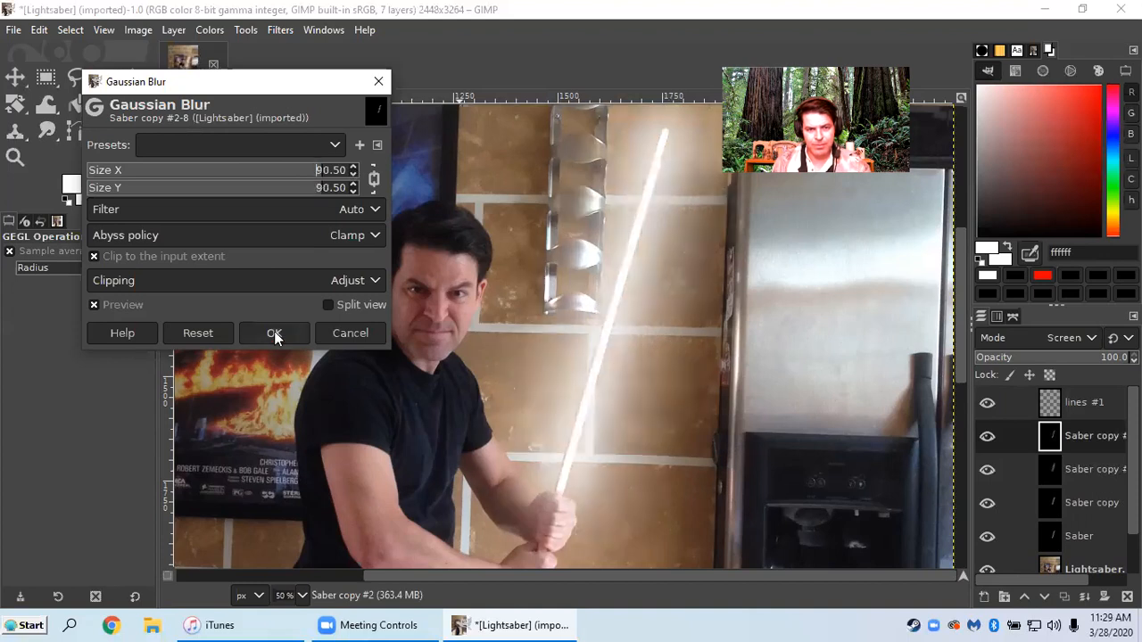
pyautogui.click(274, 333)
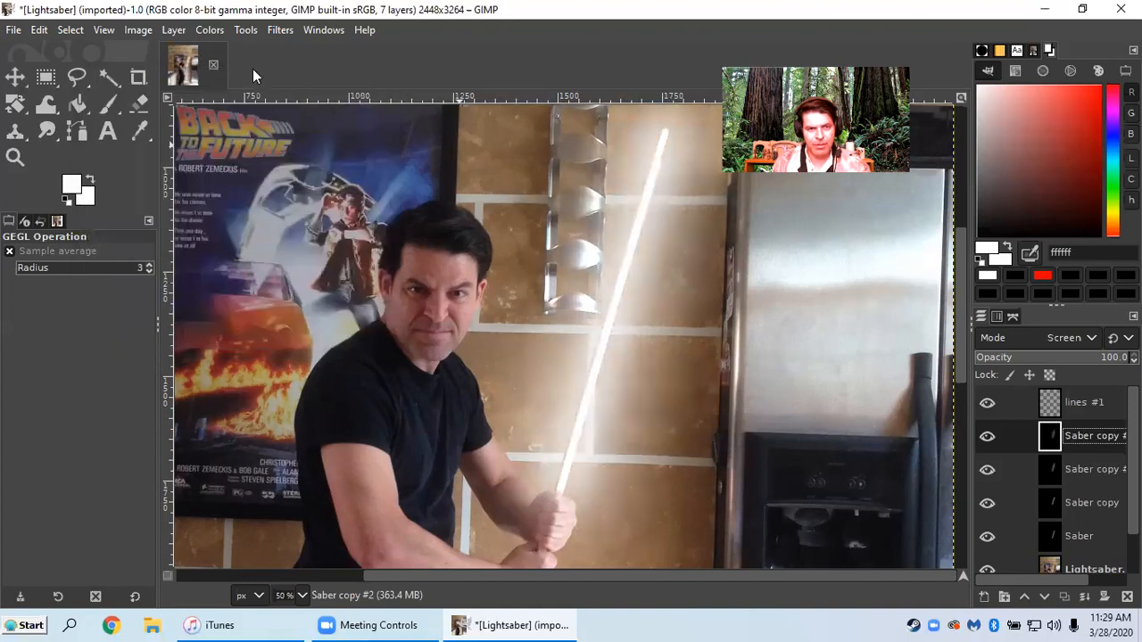
# Raise the Red channel curve of the topmost copy, Saber copy #2, with a point at input 52, output 182
pyautogui.click(107, 28)
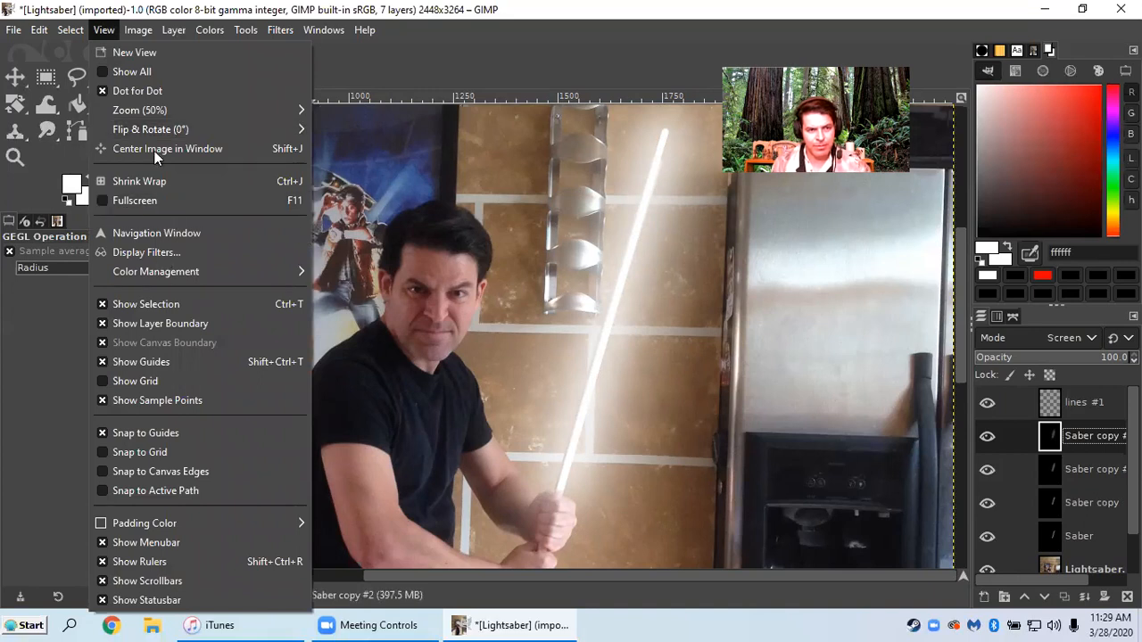
pyautogui.moveTo(196, 110)
pyautogui.click(375, 165)
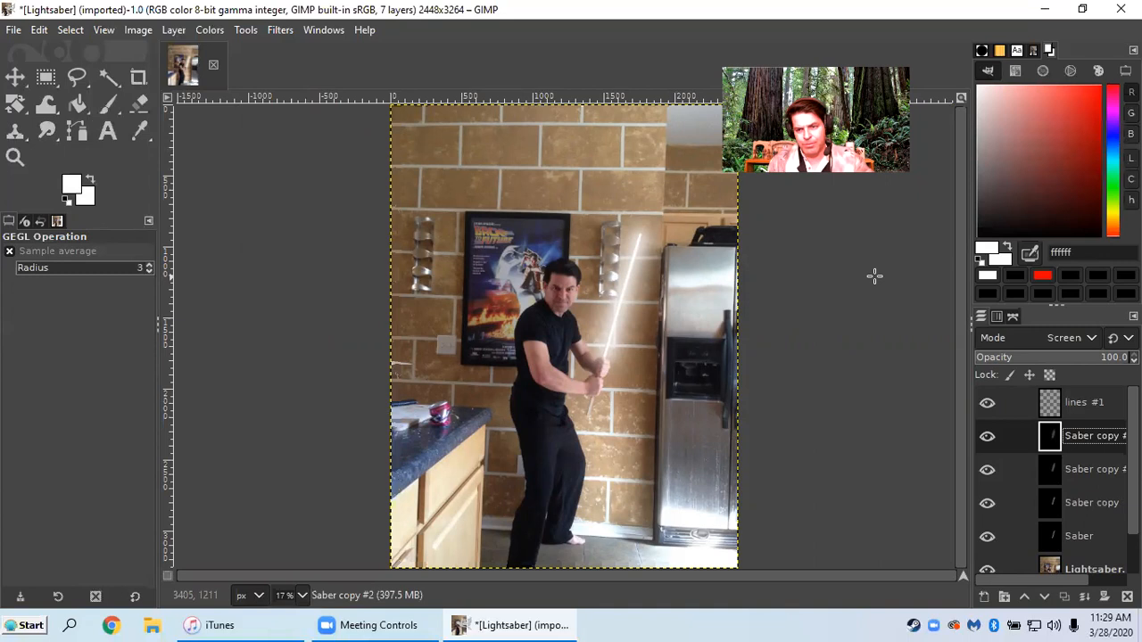
pyautogui.click(1084, 532)
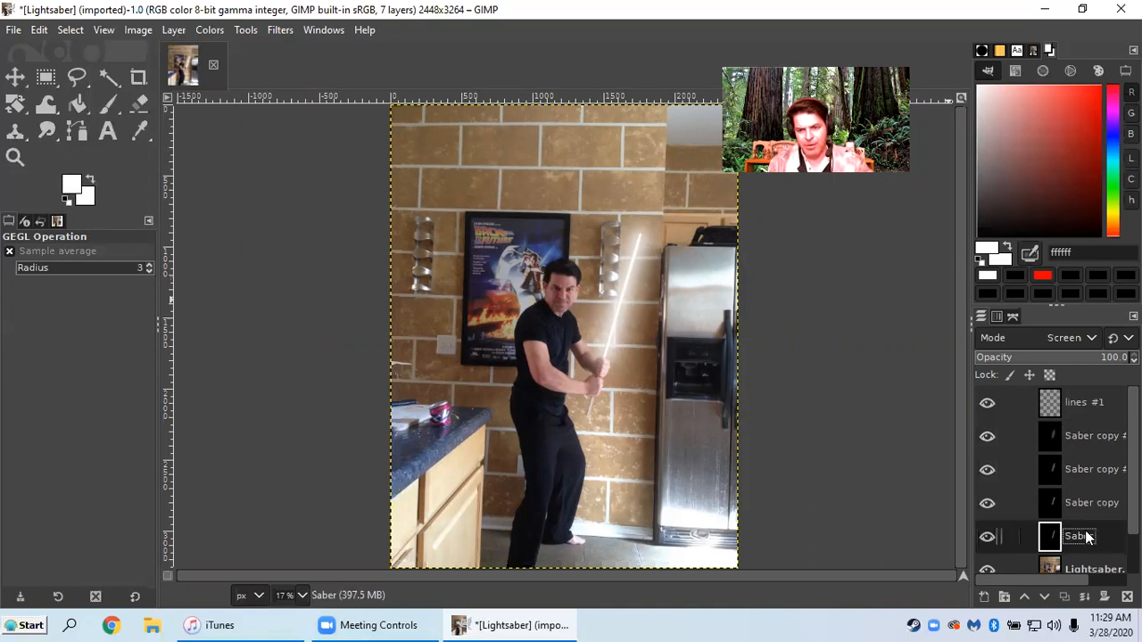
pyautogui.click(1077, 436)
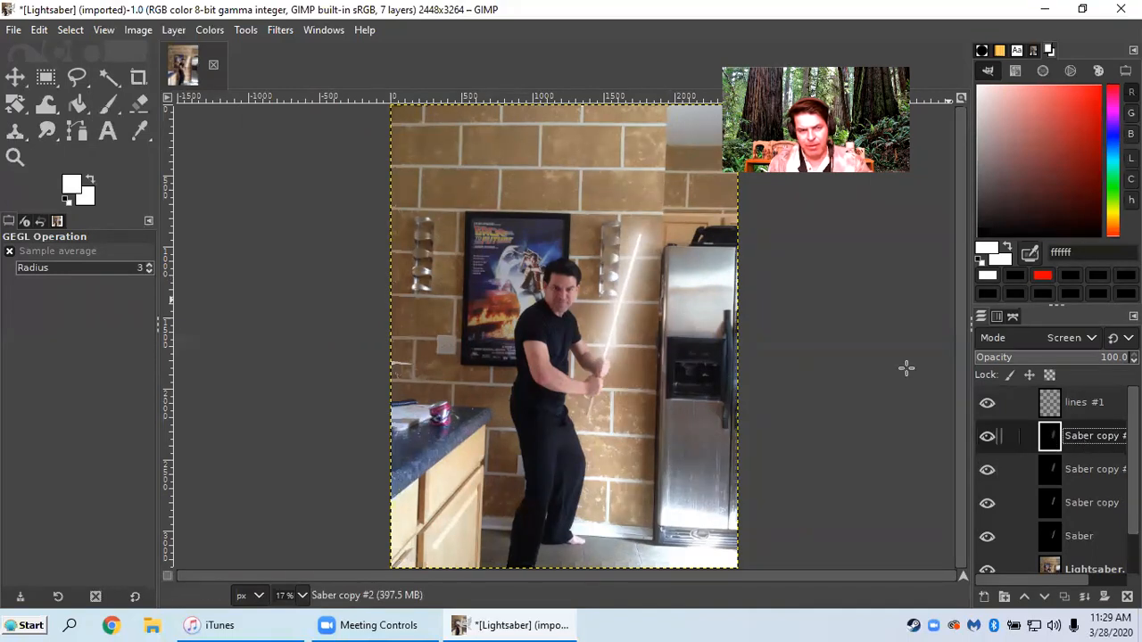
pyautogui.click(210, 31)
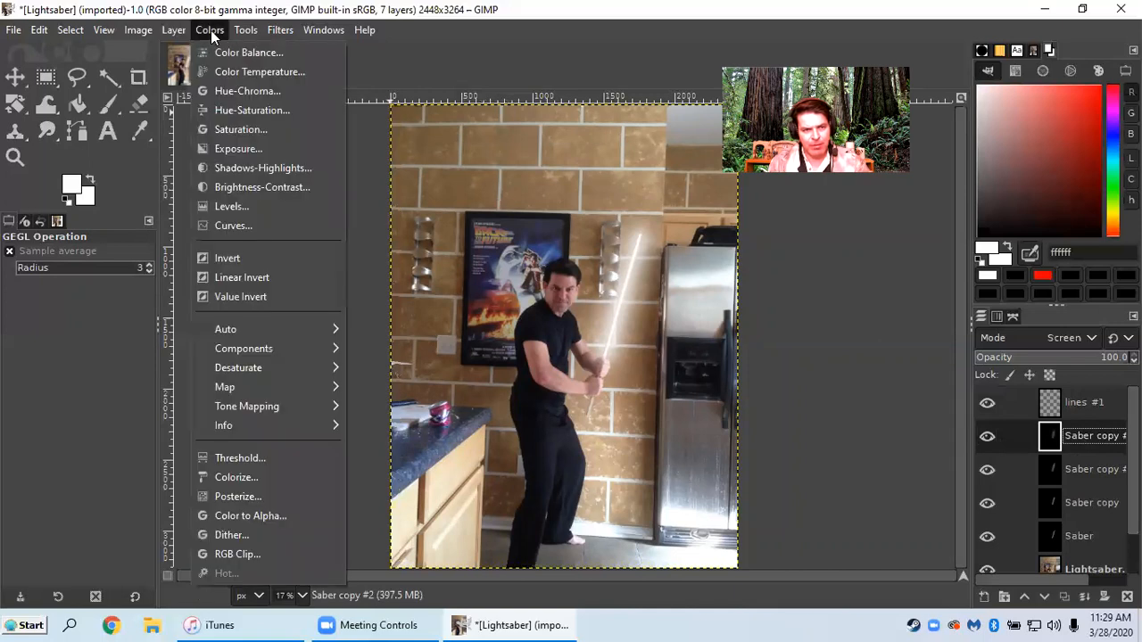
pyautogui.click(214, 226)
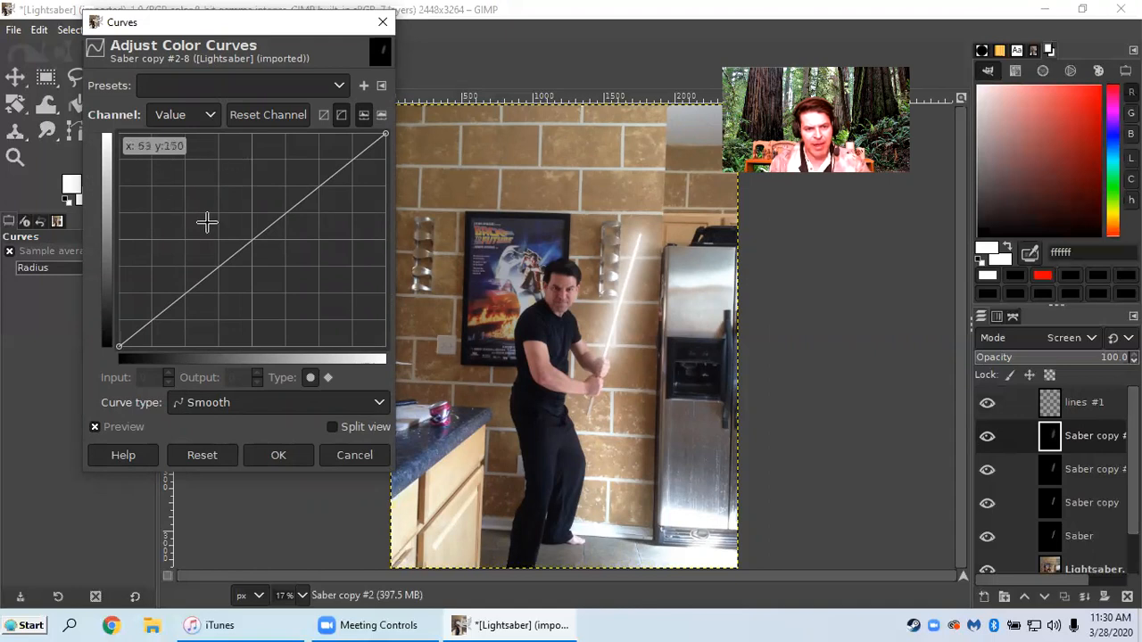
pyautogui.click(211, 113)
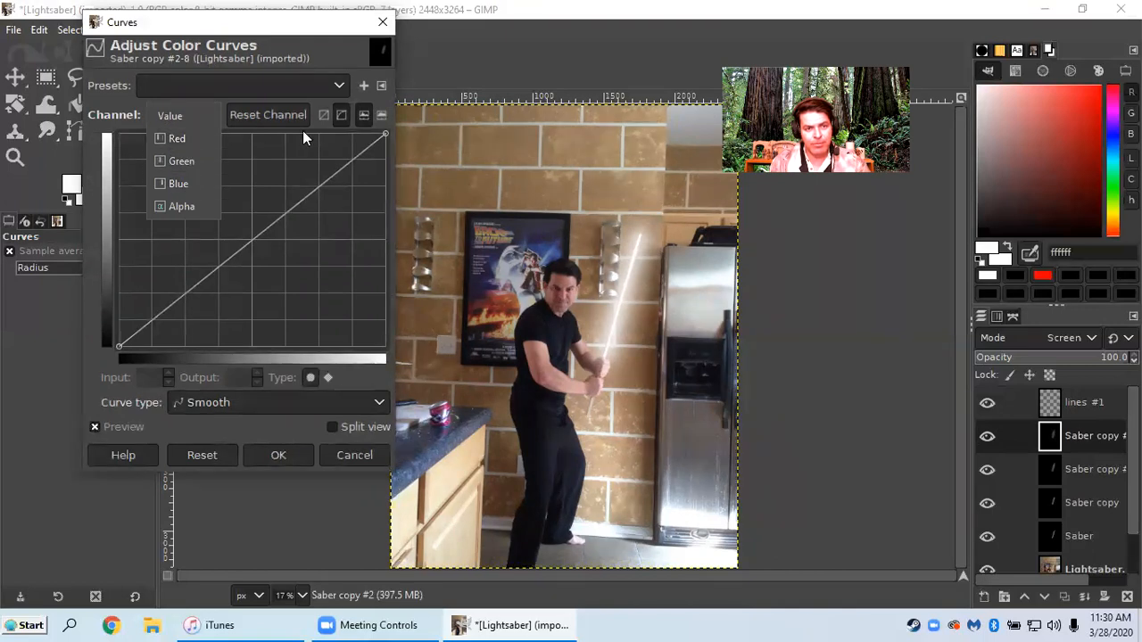
pyautogui.click(186, 138)
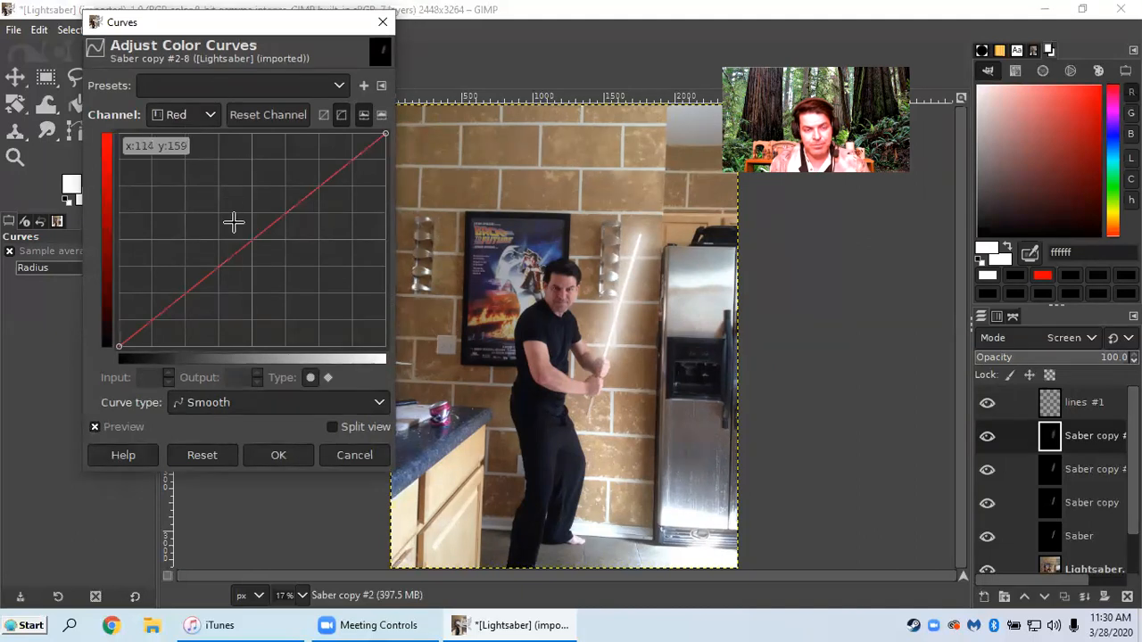
pyautogui.moveTo(223, 229); pyautogui.dragTo(175, 198)
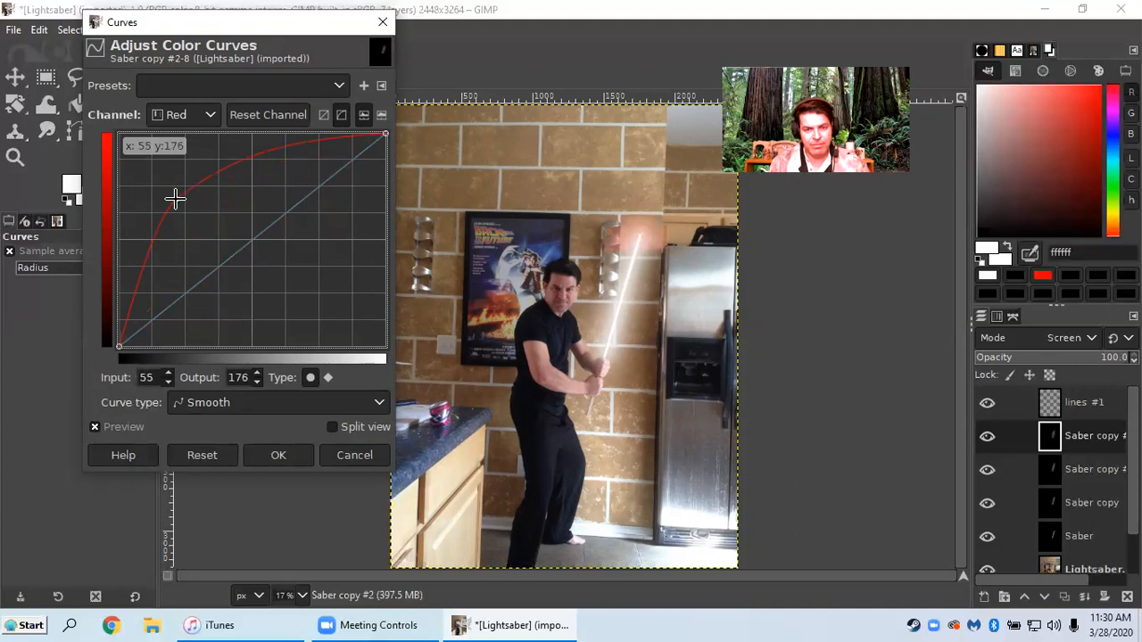
pyautogui.moveTo(175, 198)
pyautogui.mouseDown()
pyautogui.moveTo(129, 158)
pyautogui.moveTo(190, 207)
pyautogui.moveTo(192, 194)
pyautogui.moveTo(171, 193)
pyautogui.mouseUp()
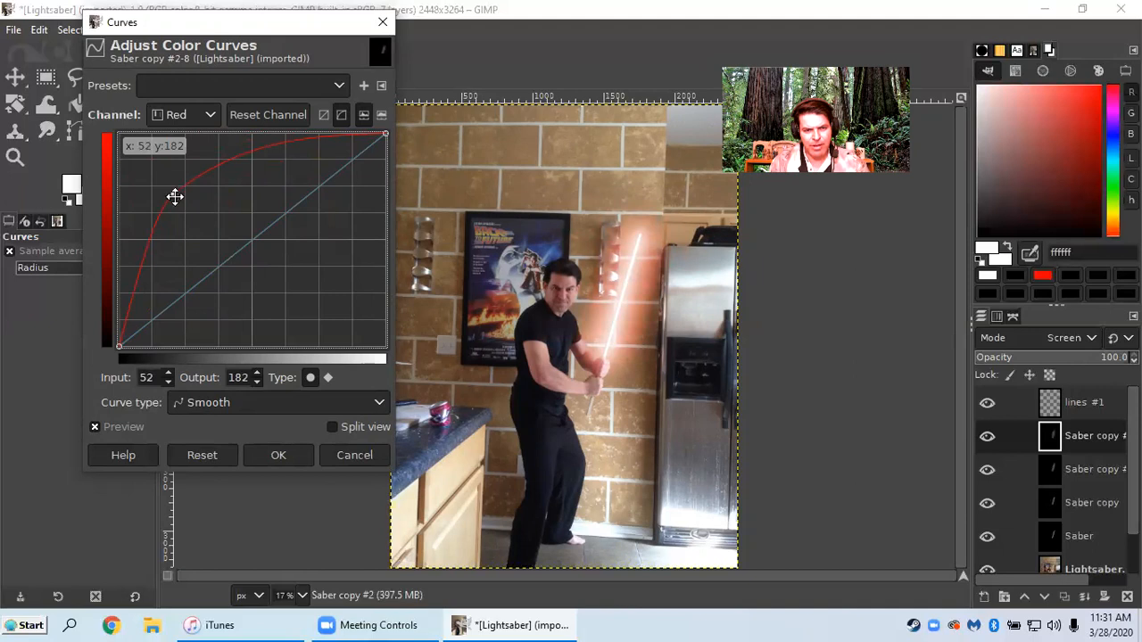
pyautogui.click(280, 456)
# Raise the Red channel curve of the middle copy, Saber copy #1, with a point at input 65, output 185
pyautogui.click(1080, 469)
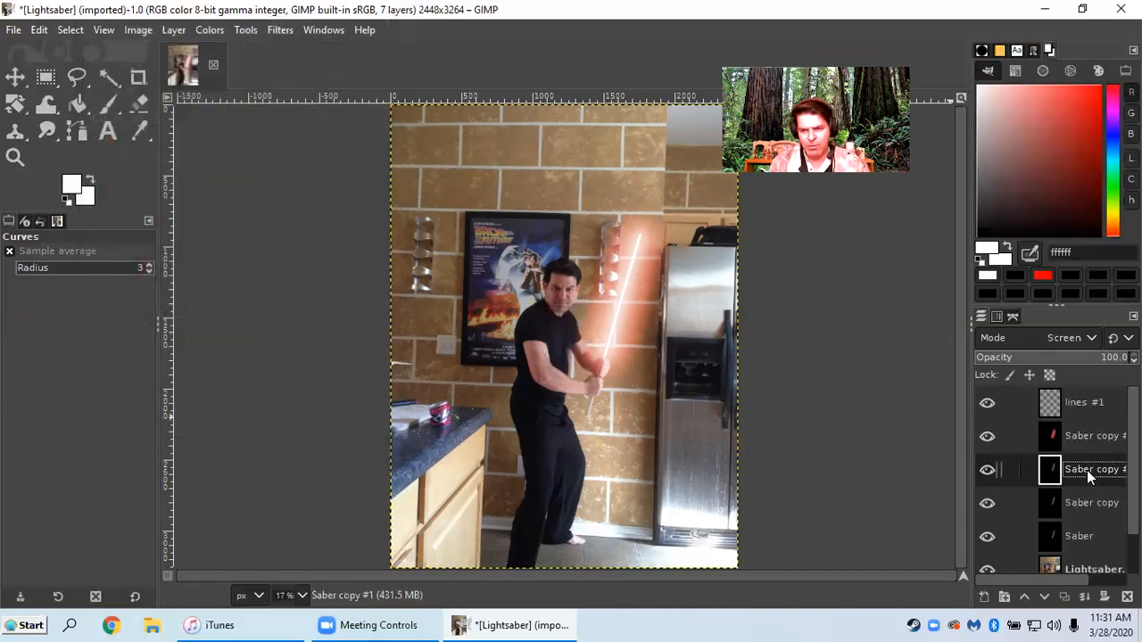
pyautogui.click(212, 32)
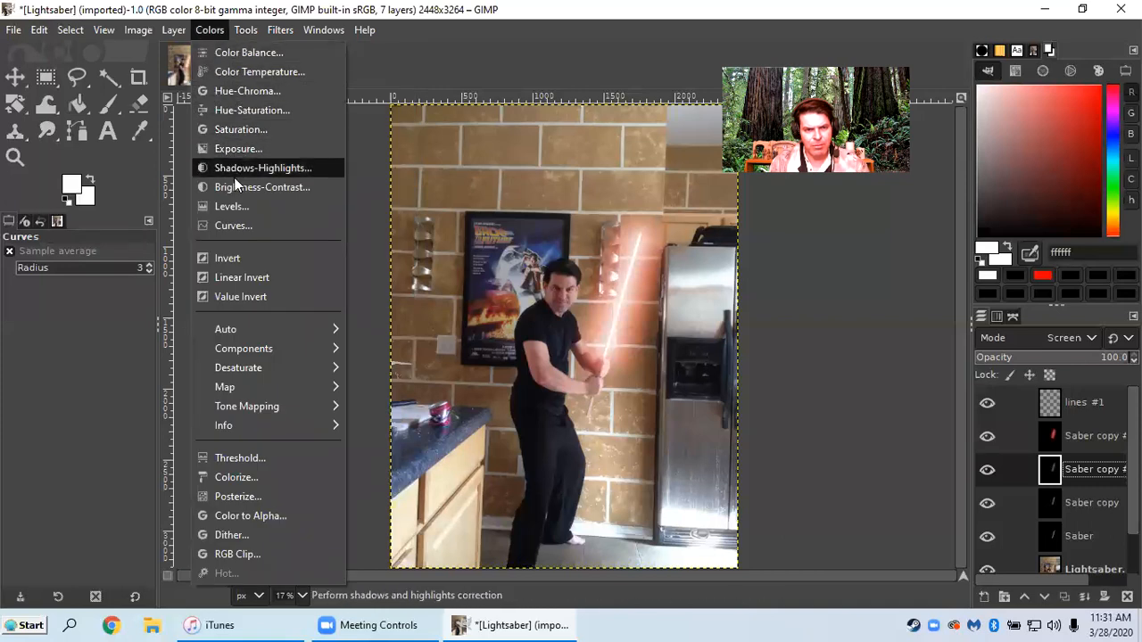
pyautogui.click(241, 224)
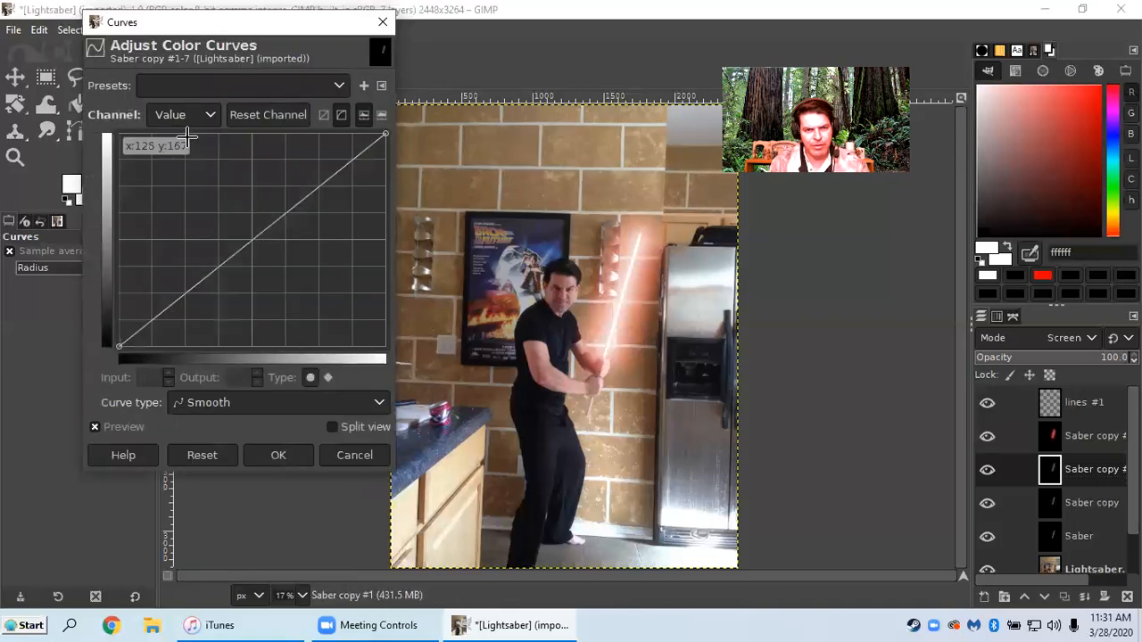
pyautogui.click(199, 113)
pyautogui.click(177, 138)
pyautogui.moveTo(190, 215); pyautogui.dragTo(185, 190)
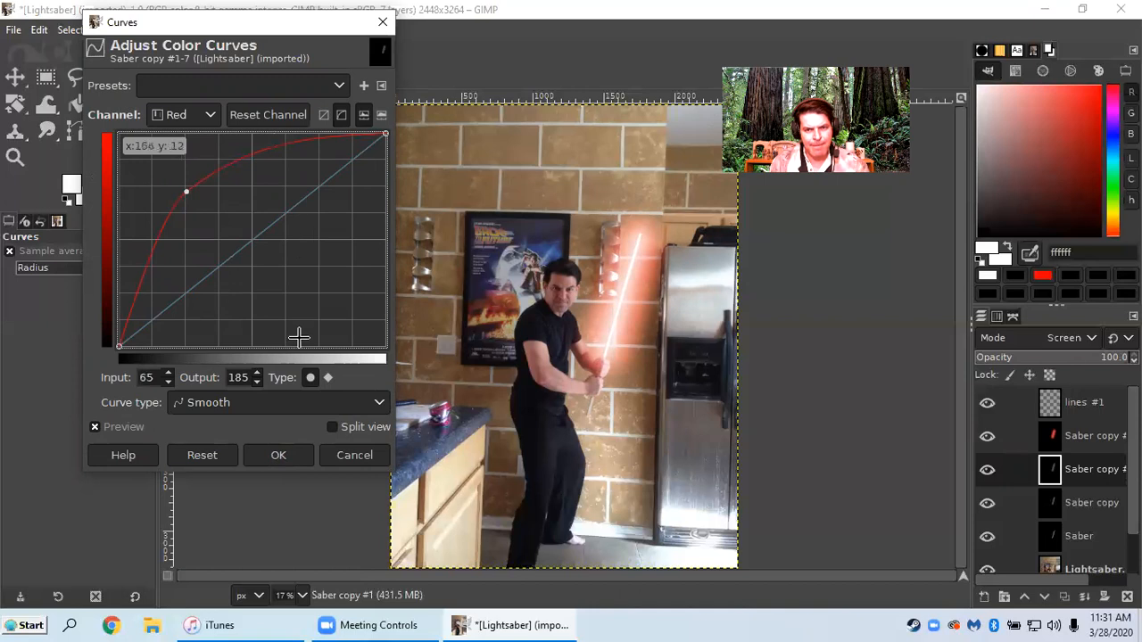
pyautogui.click(277, 456)
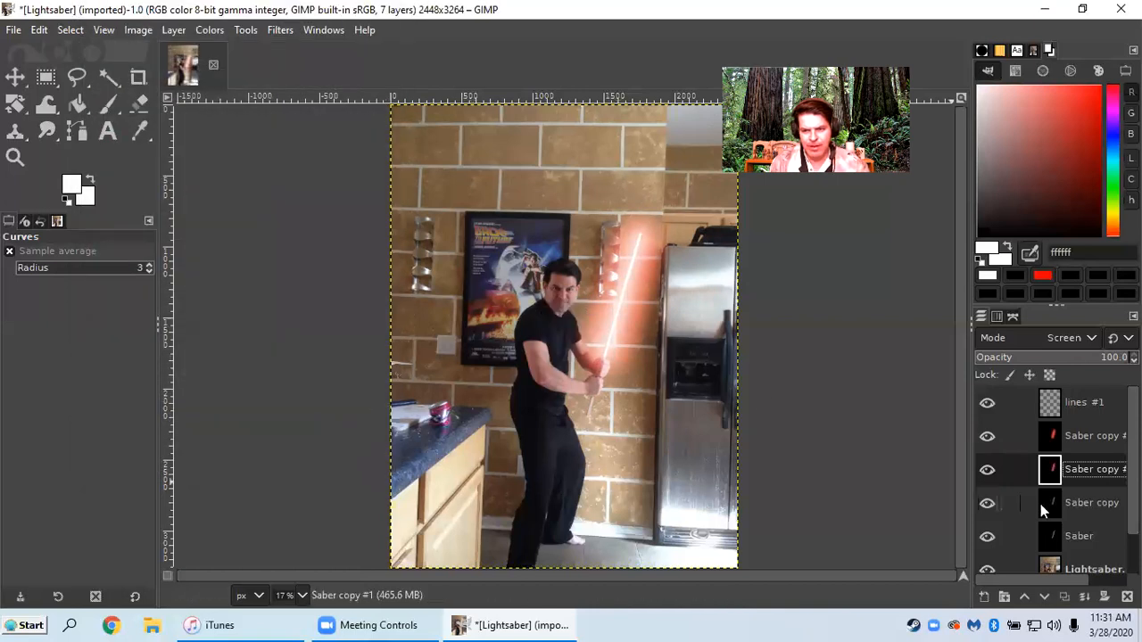
# Raise the Red channel curve of the Saber copy layer directly above the original, with a point at input 58, output 181
pyautogui.click(1083, 504)
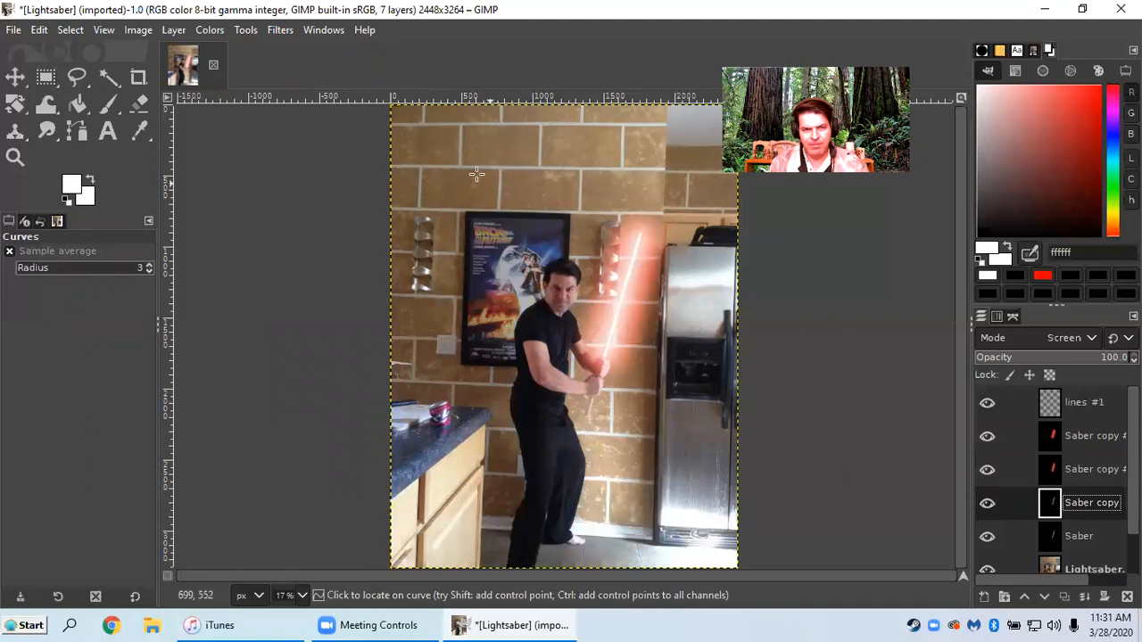
pyautogui.click(209, 30)
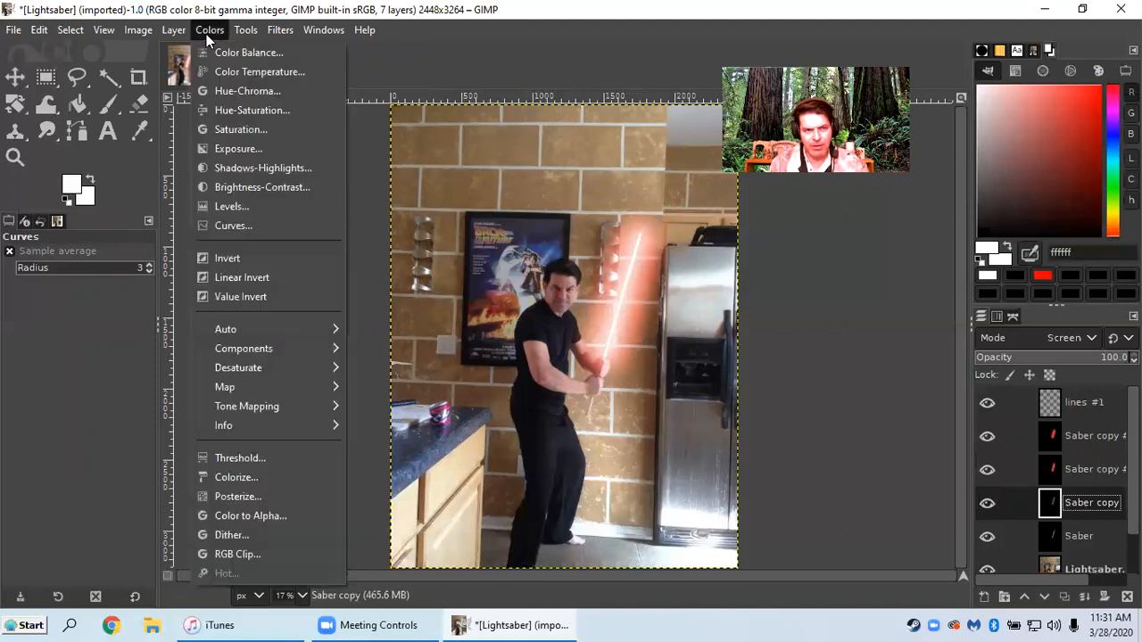
pyautogui.click(228, 226)
pyautogui.click(182, 114)
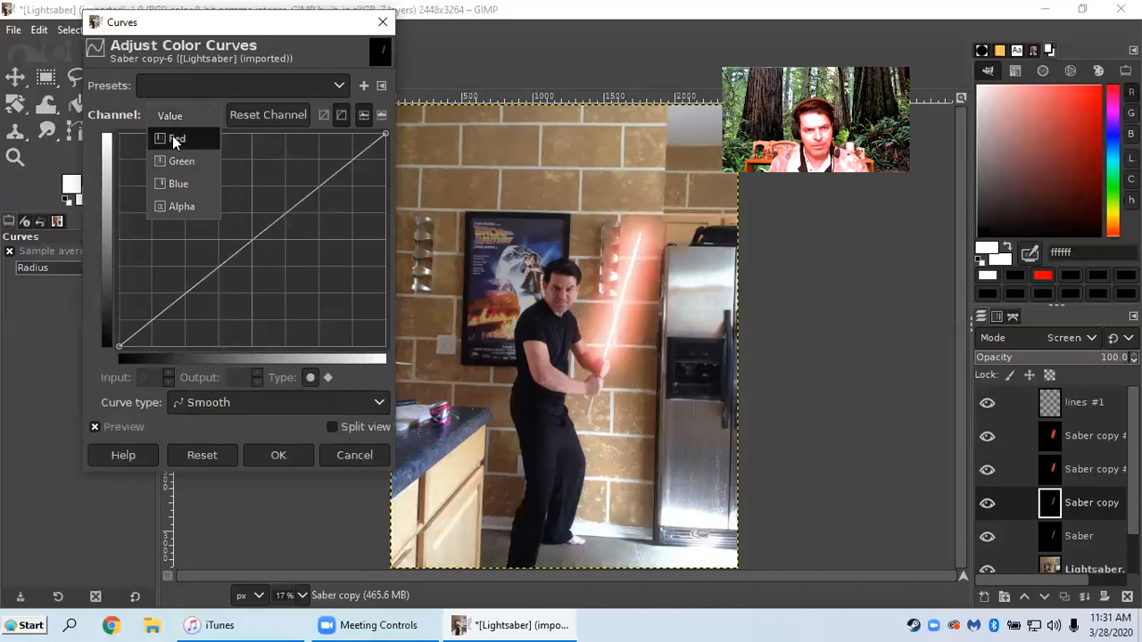
pyautogui.click(172, 135)
pyautogui.click(185, 186)
pyautogui.moveTo(185, 187); pyautogui.dragTo(179, 195)
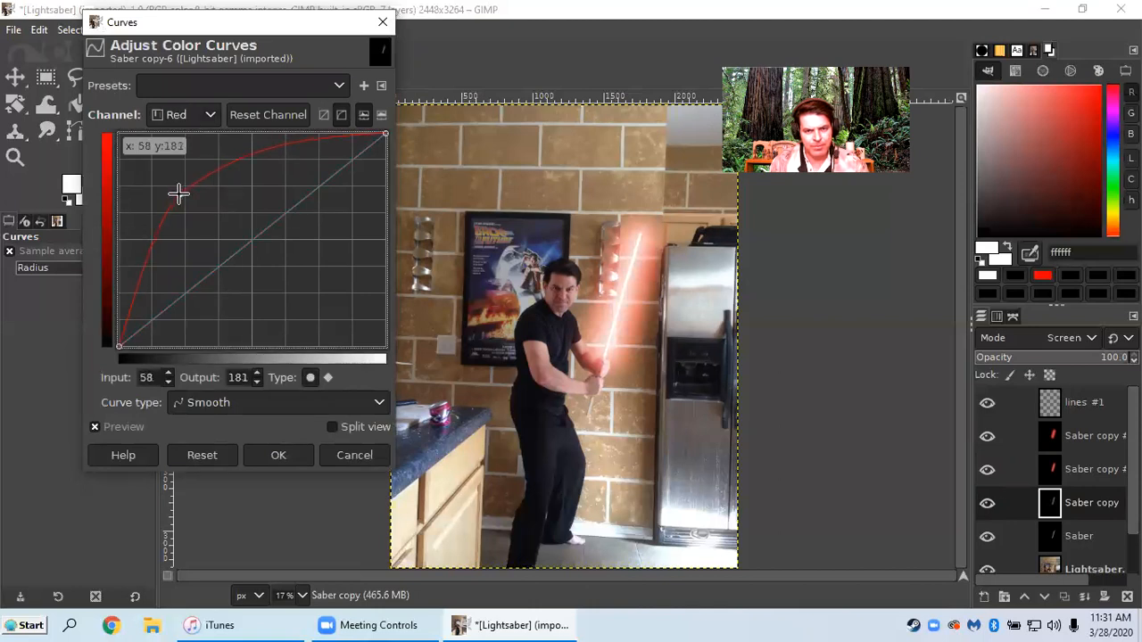
pyautogui.click(279, 456)
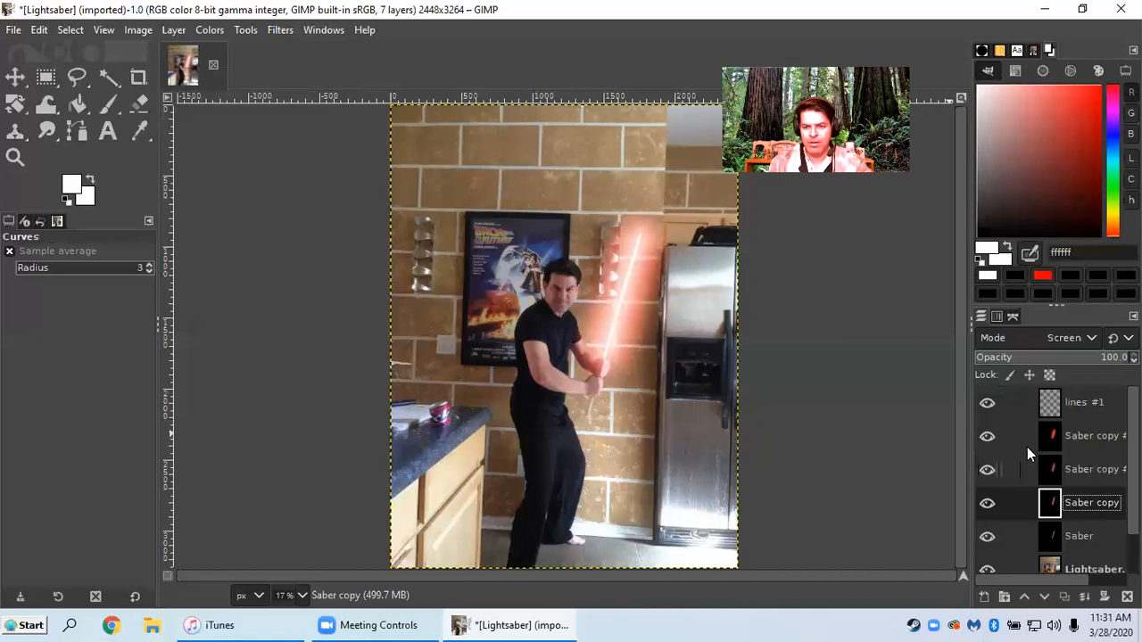
# Raise the Green channel curve of the topmost copy, Saber copy #2, with a point at input 103, output 153
pyautogui.click(1106, 439)
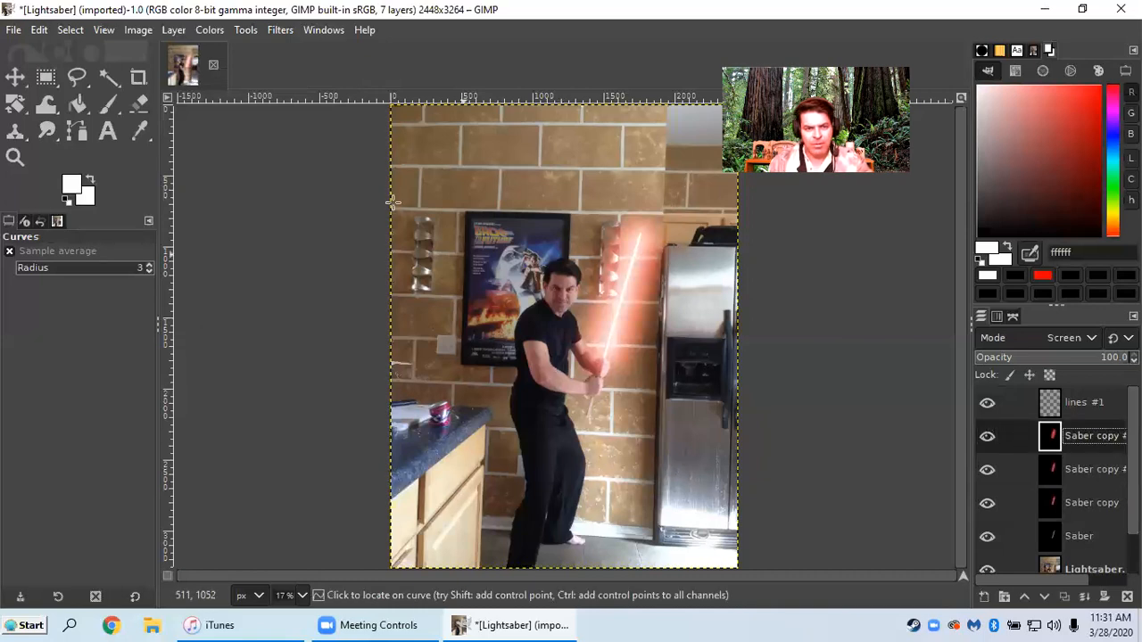
pyautogui.click(210, 31)
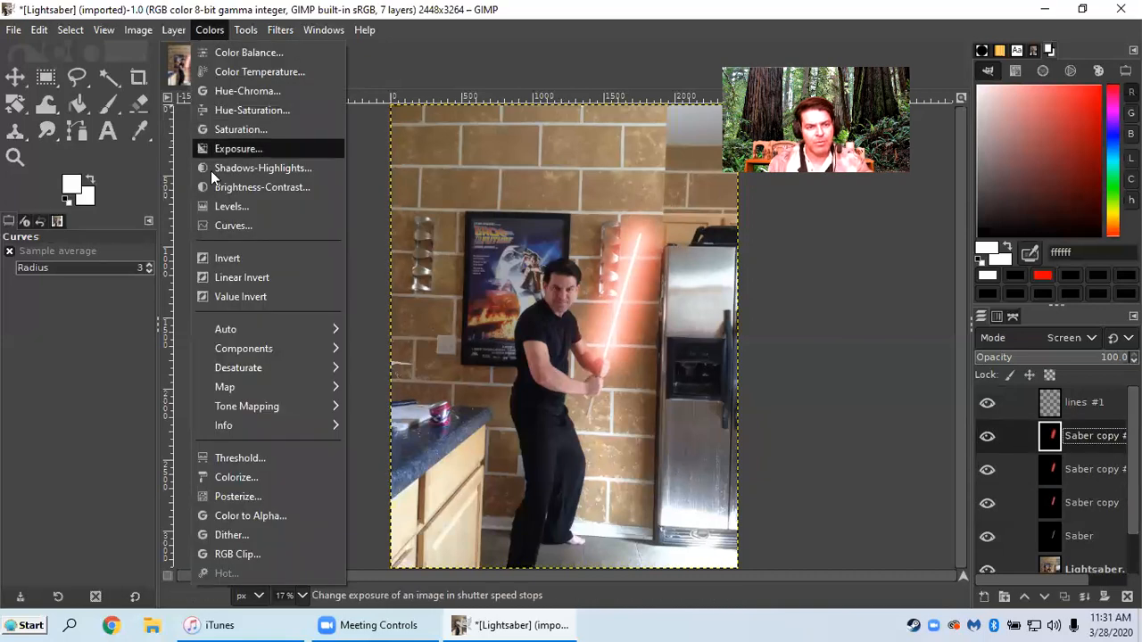
pyautogui.click(219, 225)
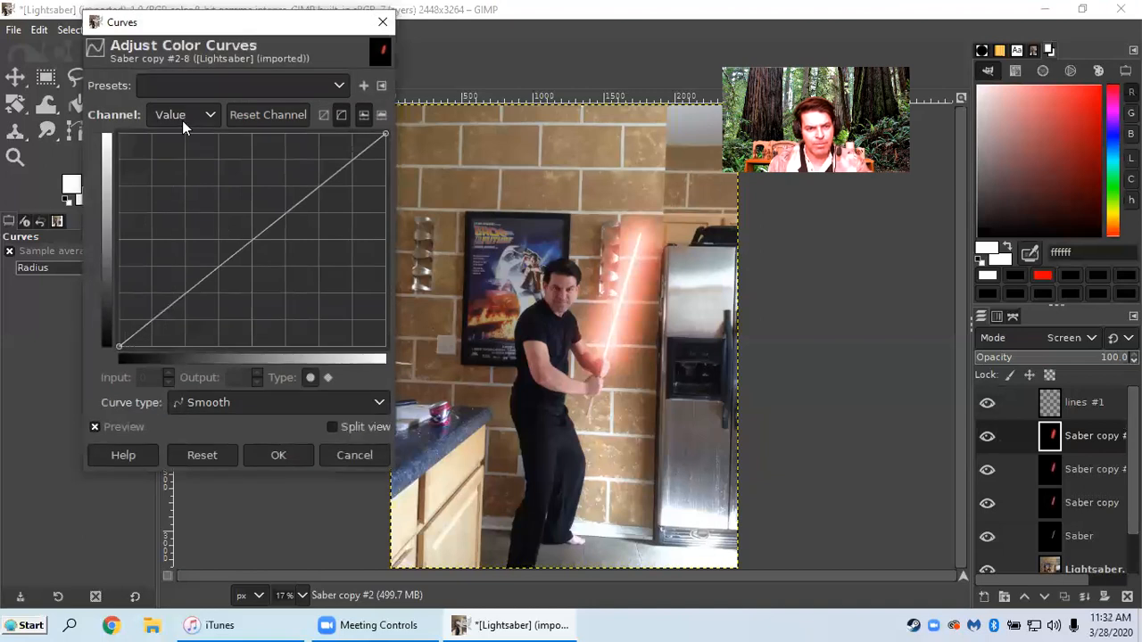
pyautogui.click(182, 120)
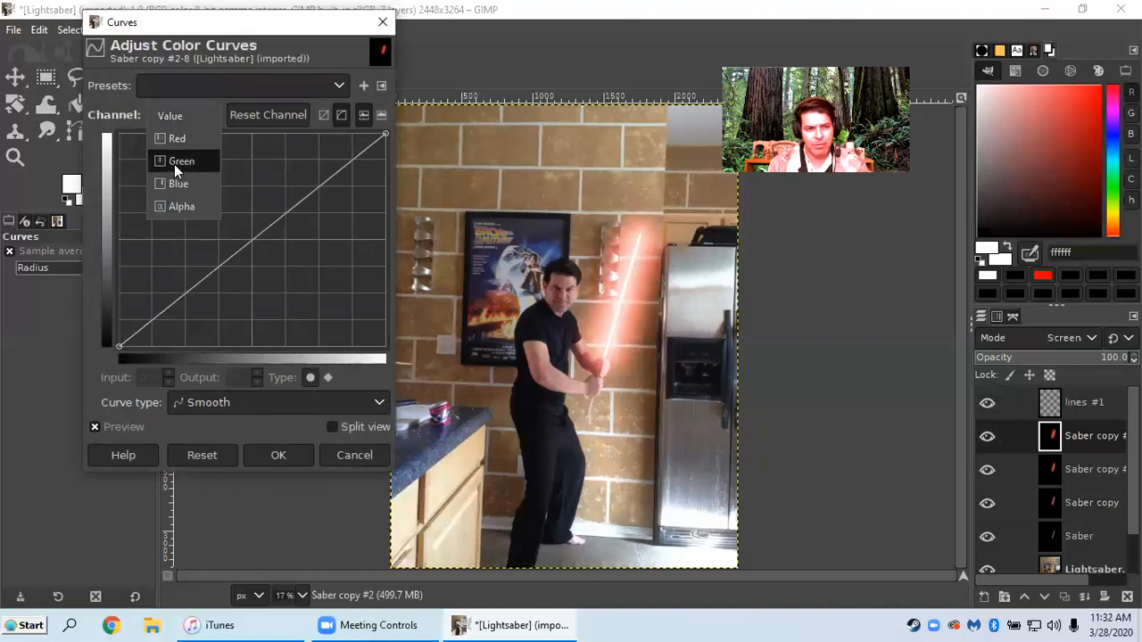
pyautogui.click(178, 162)
pyautogui.click(218, 229)
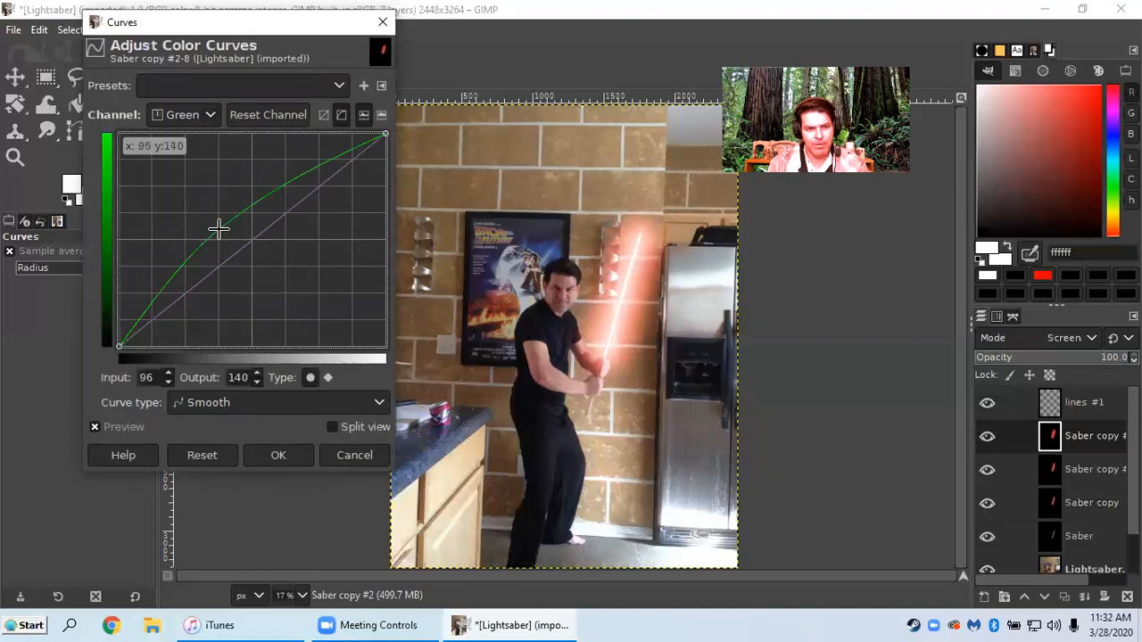
pyautogui.moveTo(218, 229)
pyautogui.mouseDown()
pyautogui.moveTo(157, 176)
pyautogui.moveTo(169, 196)
pyautogui.moveTo(199, 203)
pyautogui.moveTo(183, 191)
pyautogui.moveTo(236, 223)
pyautogui.moveTo(225, 217)
pyautogui.mouseUp()
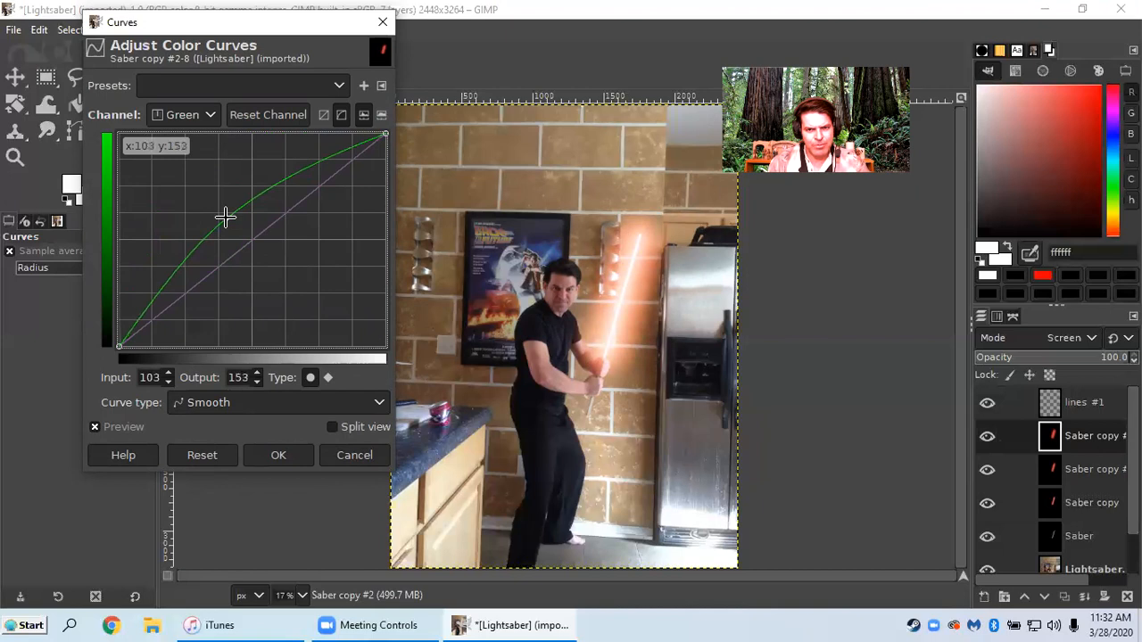
pyautogui.click(278, 455)
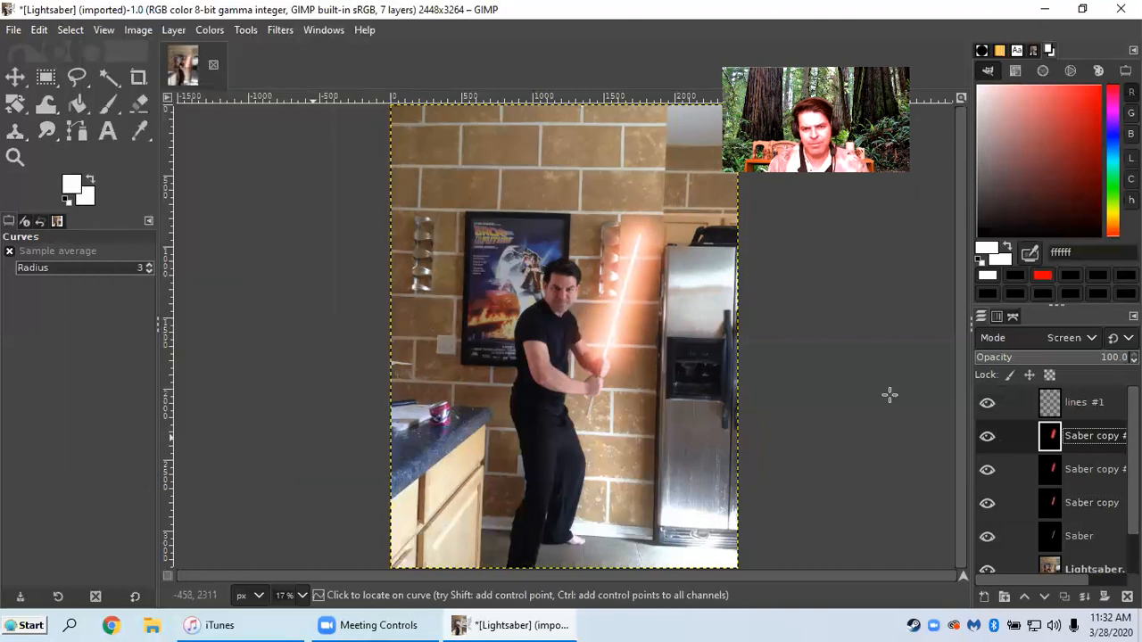
# Raise the Green channel curve of the middle copy, Saber copy #1, slightly with a point at input 116, output 134
pyautogui.click(1098, 470)
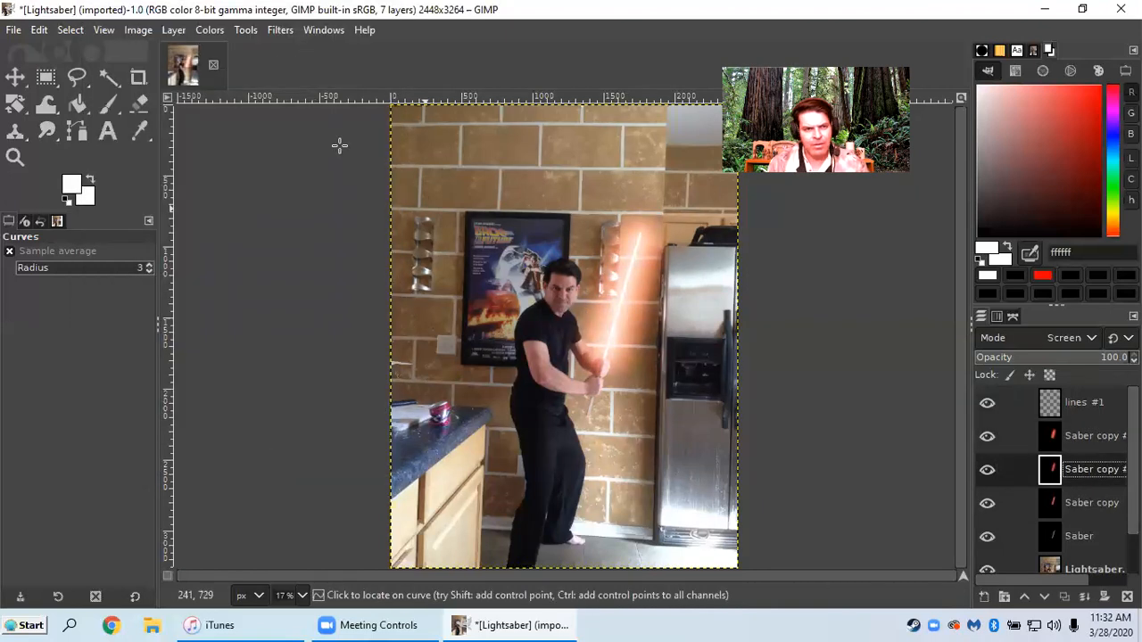
pyautogui.click(209, 31)
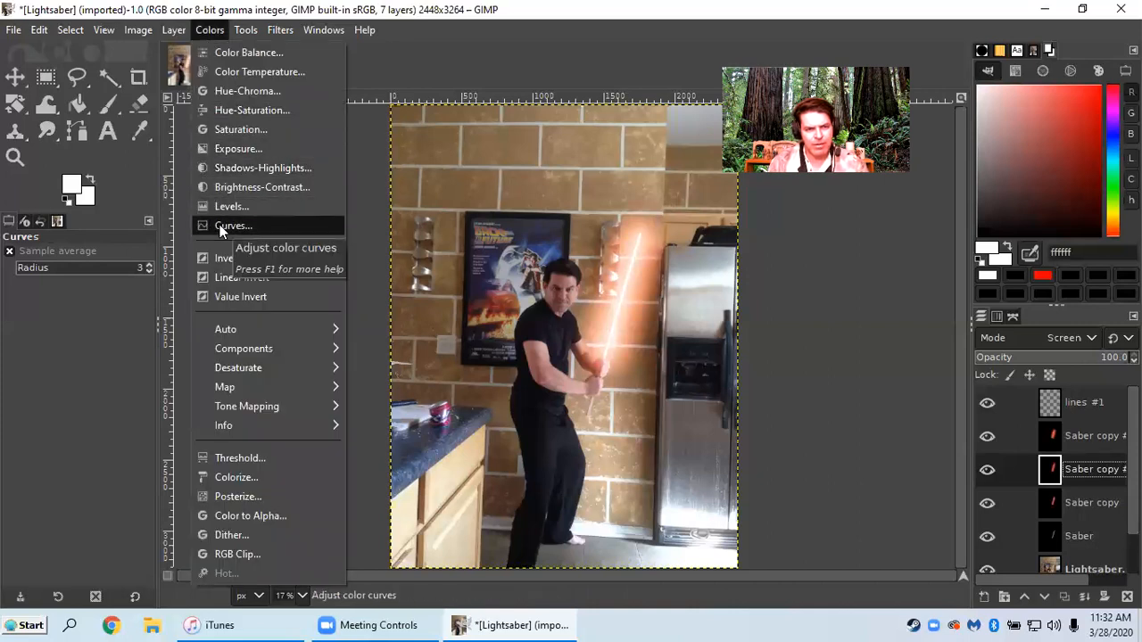
pyautogui.click(223, 229)
pyautogui.click(213, 116)
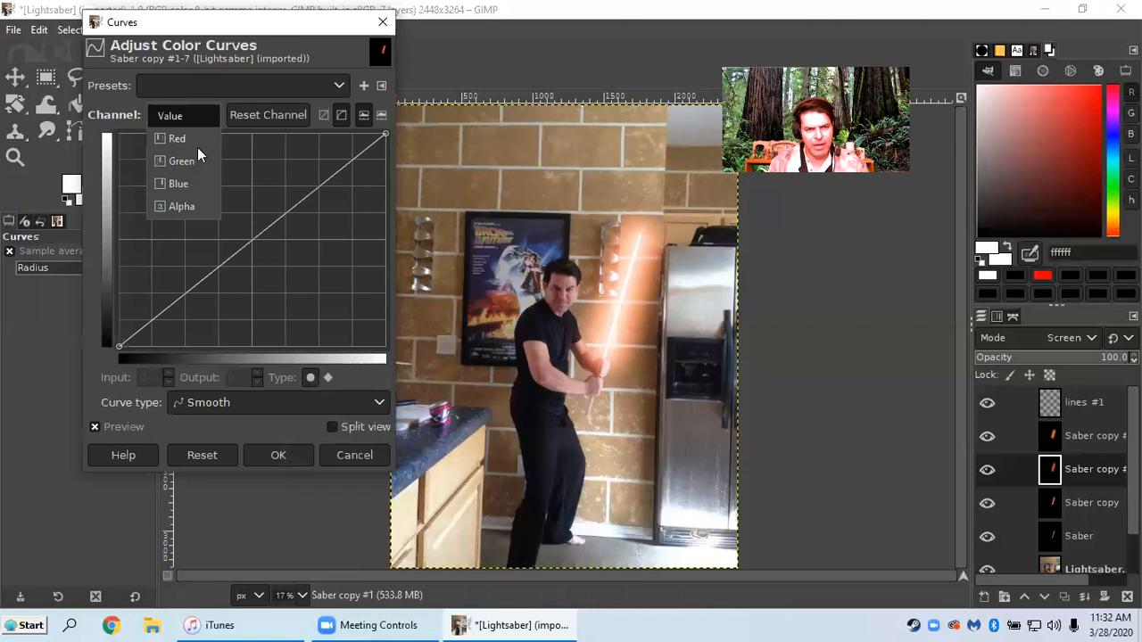
pyautogui.click(192, 161)
pyautogui.moveTo(208, 201); pyautogui.dragTo(215, 212)
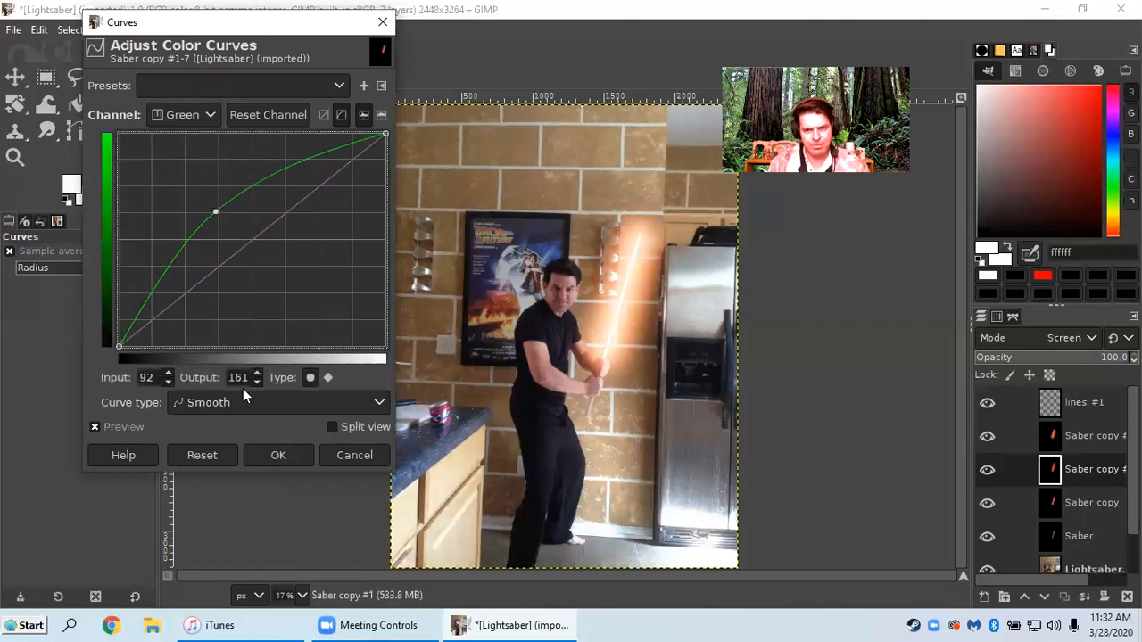
pyautogui.moveTo(226, 203); pyautogui.dragTo(240, 234)
pyautogui.click(202, 455)
pyautogui.click(277, 450)
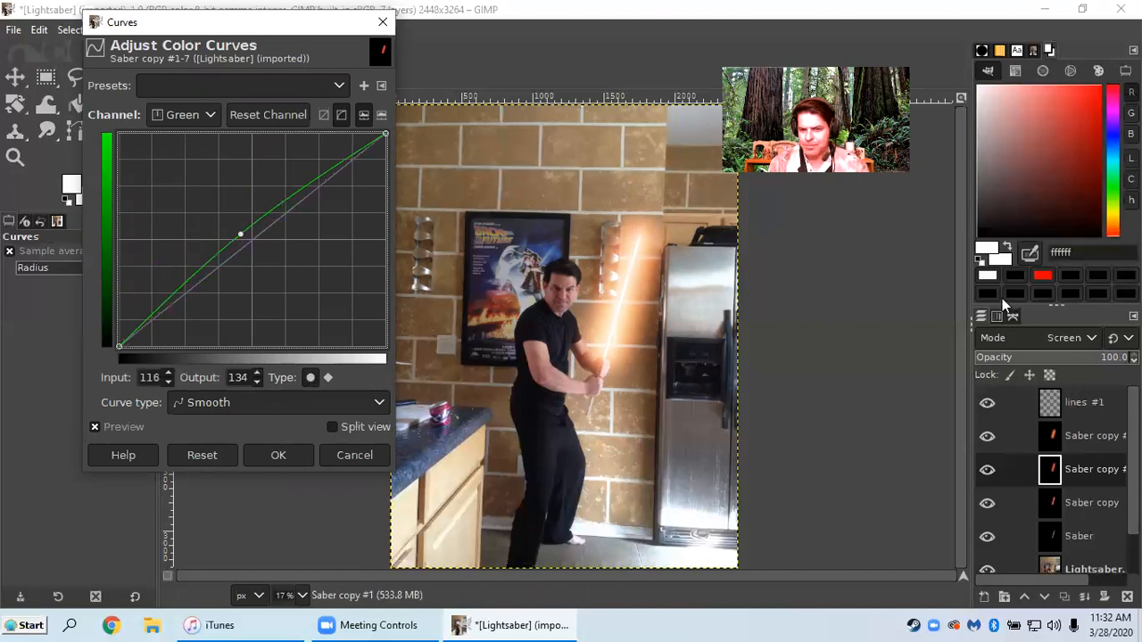
# Raise the Green channel curve of the Saber copy layer directly above the original, with a point at input 106, output 135
pyautogui.click(1090, 502)
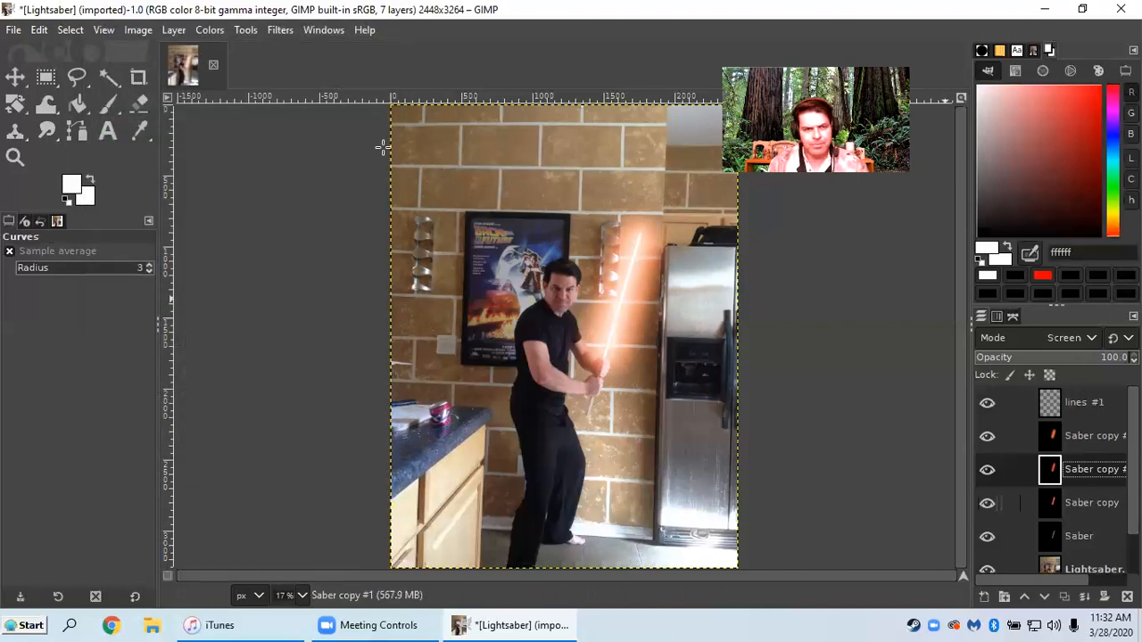
pyautogui.click(201, 29)
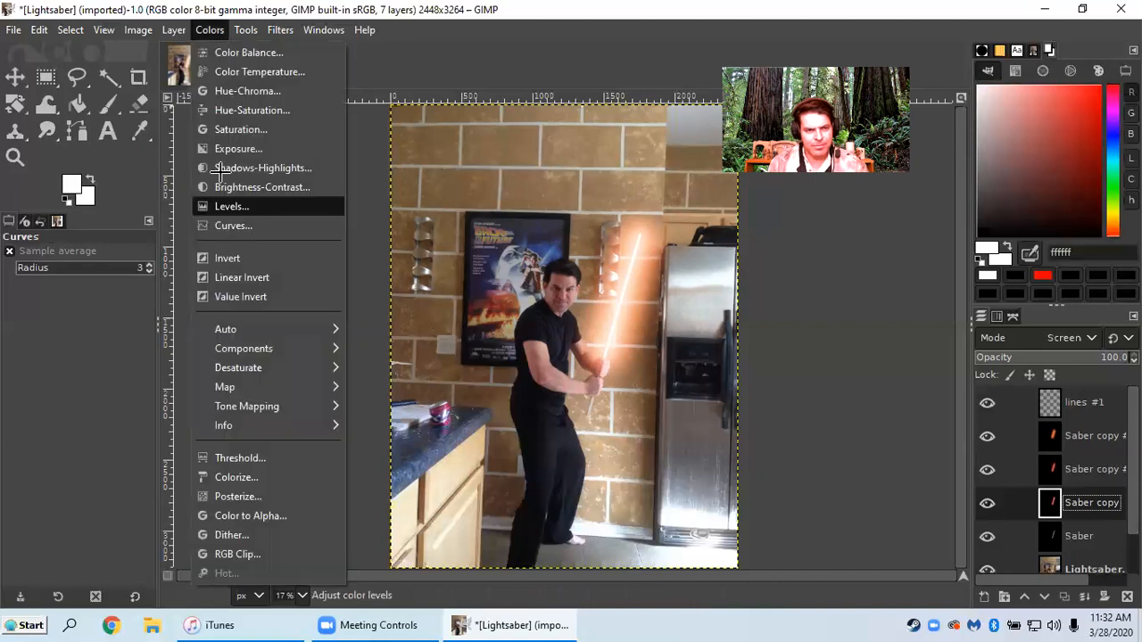
pyautogui.click(213, 223)
pyautogui.click(184, 114)
pyautogui.click(184, 158)
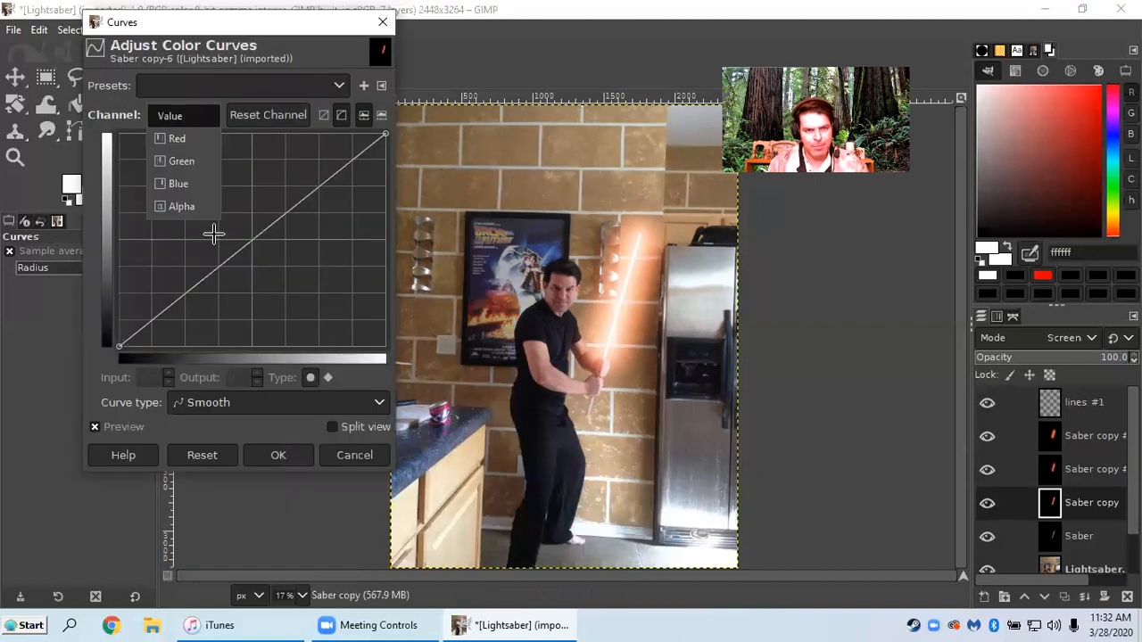
pyautogui.click(230, 232)
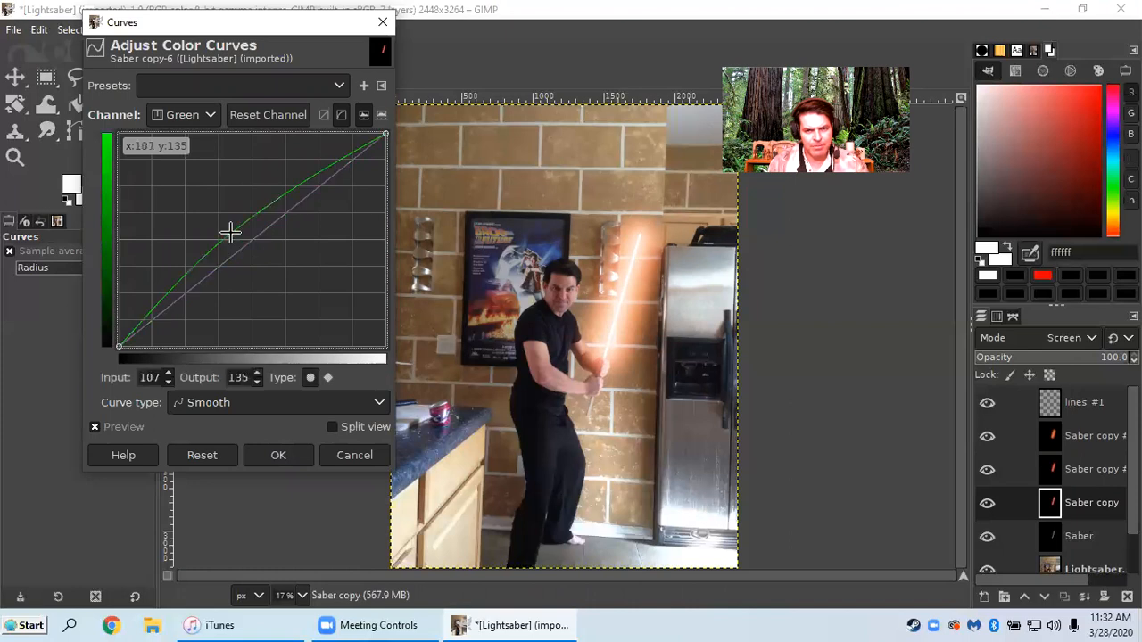
pyautogui.moveTo(229, 233); pyautogui.dragTo(229, 232)
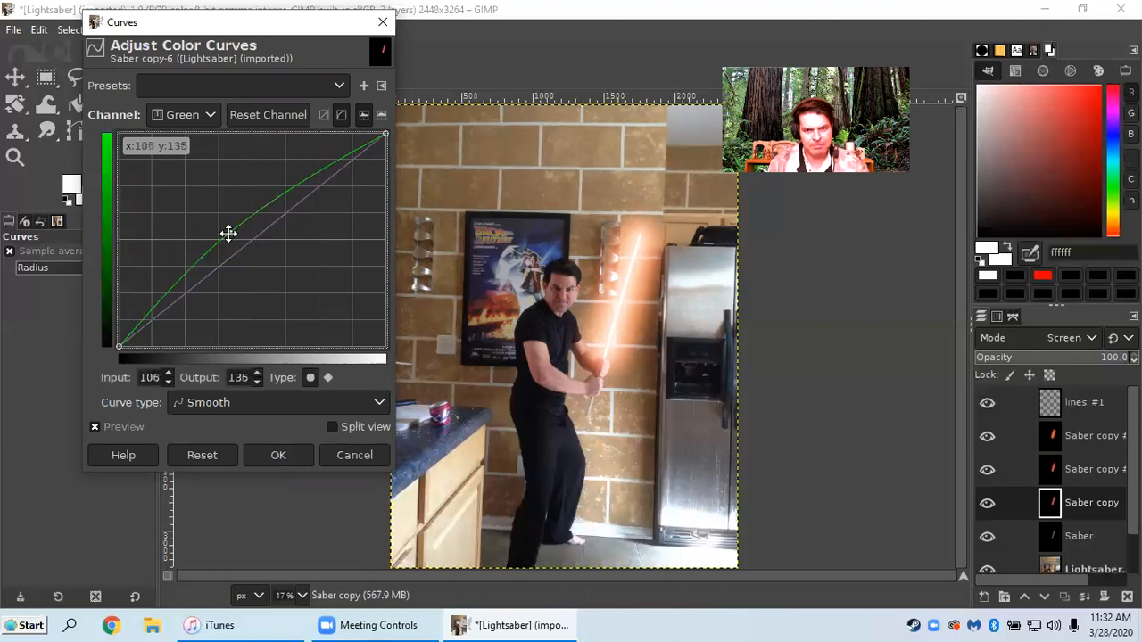
pyautogui.click(275, 456)
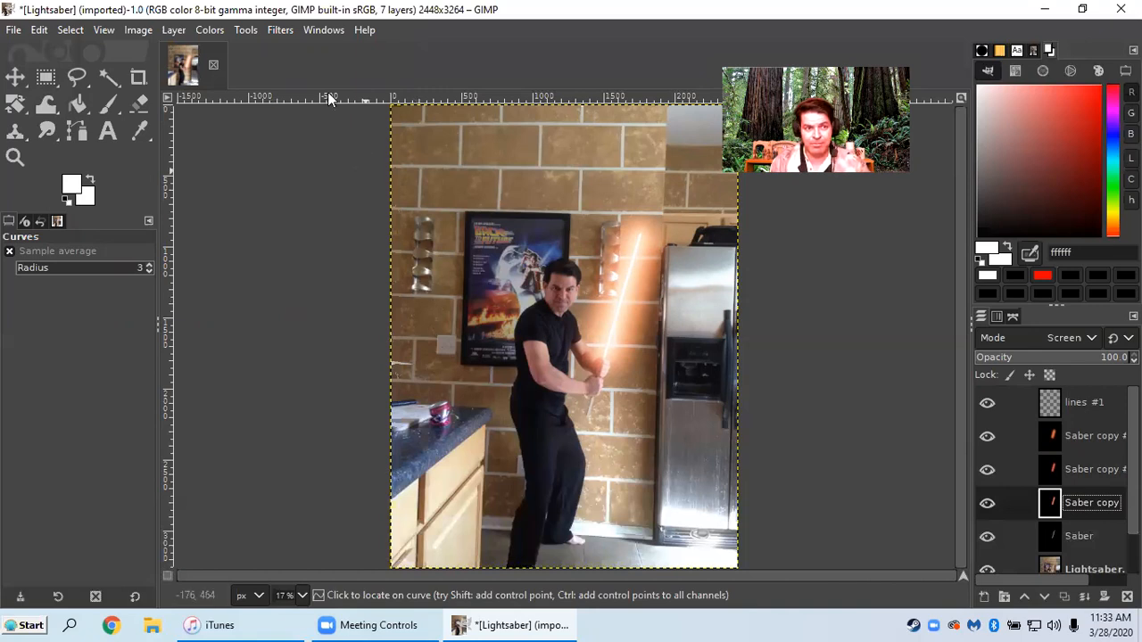
pyautogui.click(17, 32)
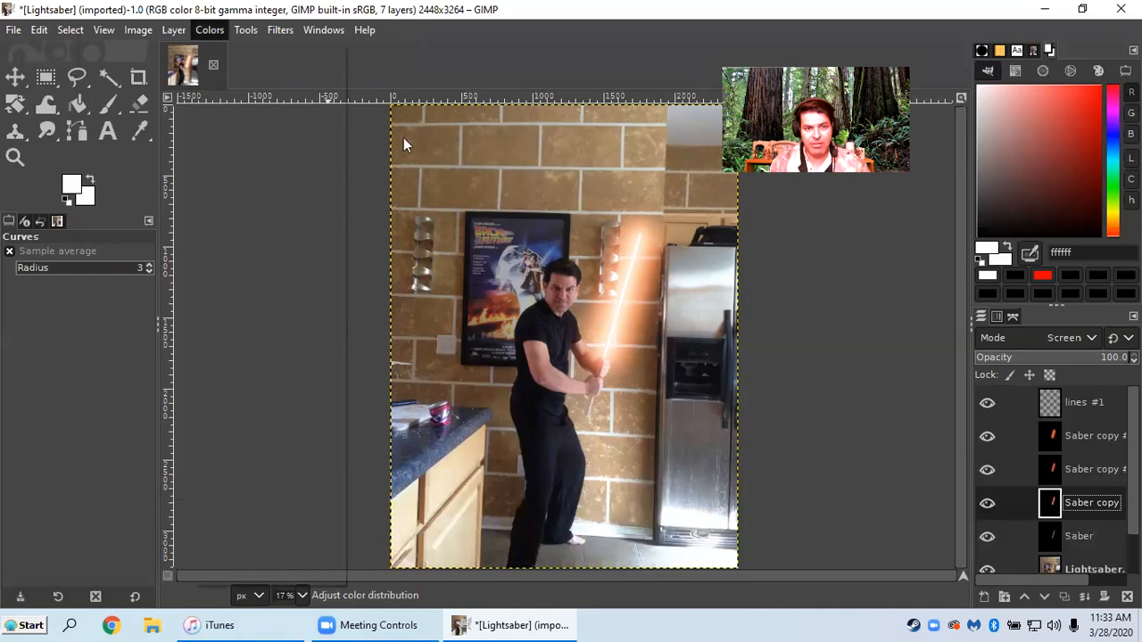
pyautogui.click(522, 147)
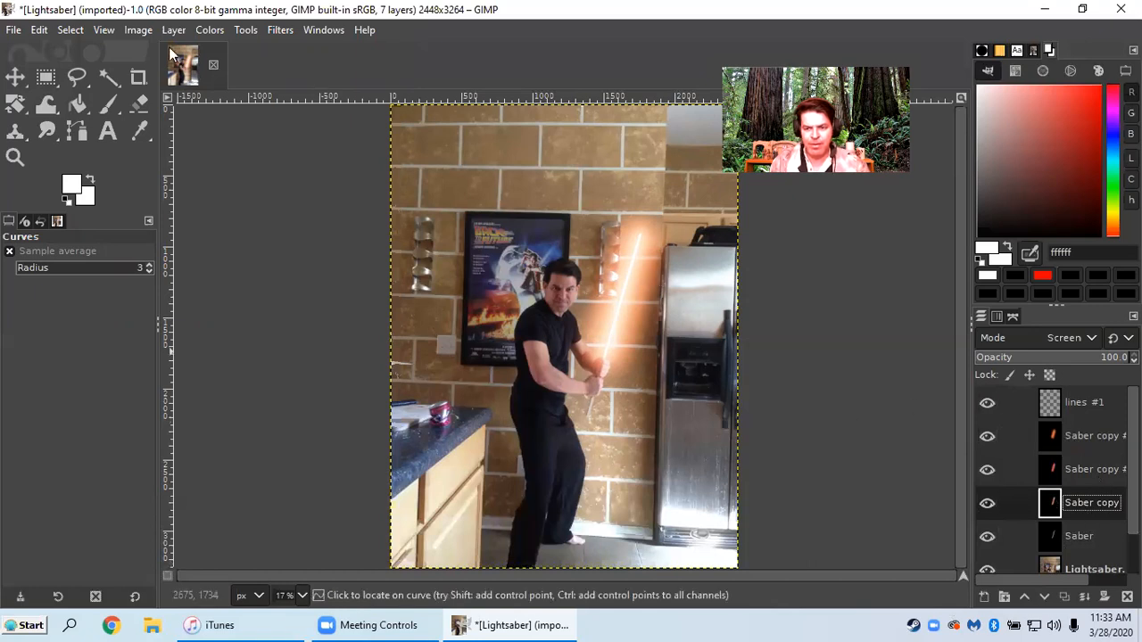
pyautogui.click(13, 31)
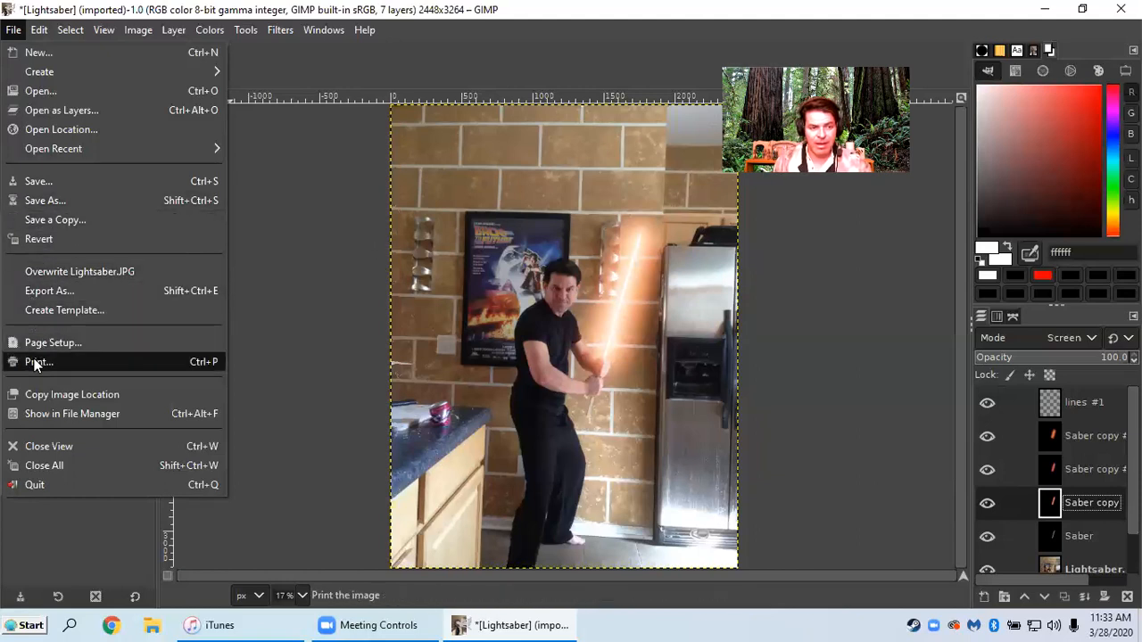
pyautogui.click(356, 54)
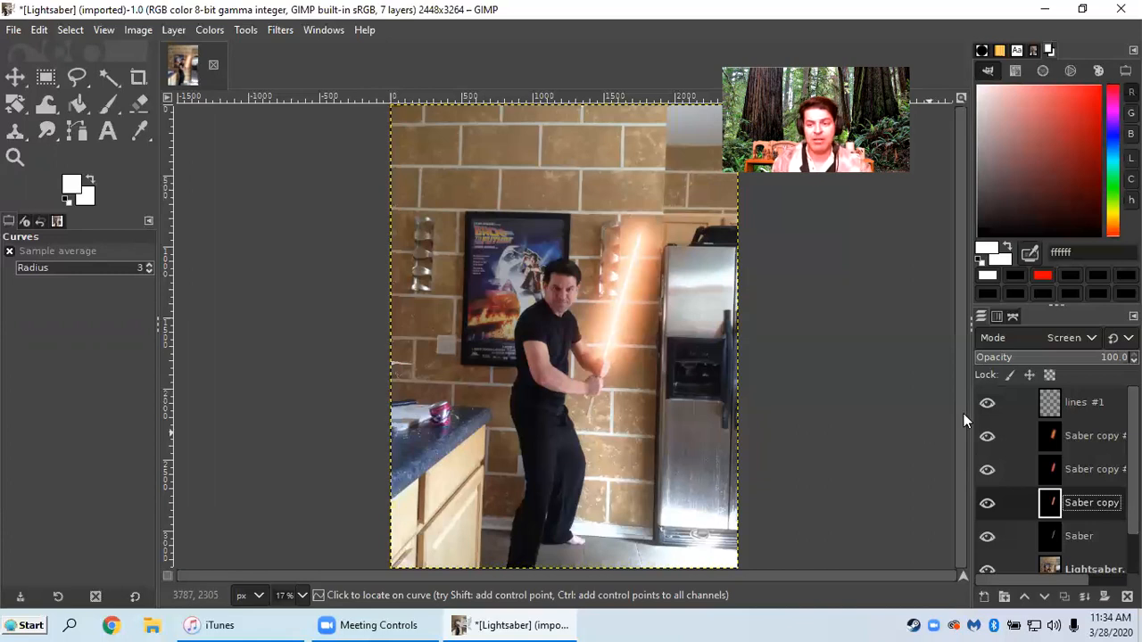
pyautogui.click(1063, 432)
pyautogui.click(1094, 472)
pyautogui.click(1091, 503)
pyautogui.click(1090, 470)
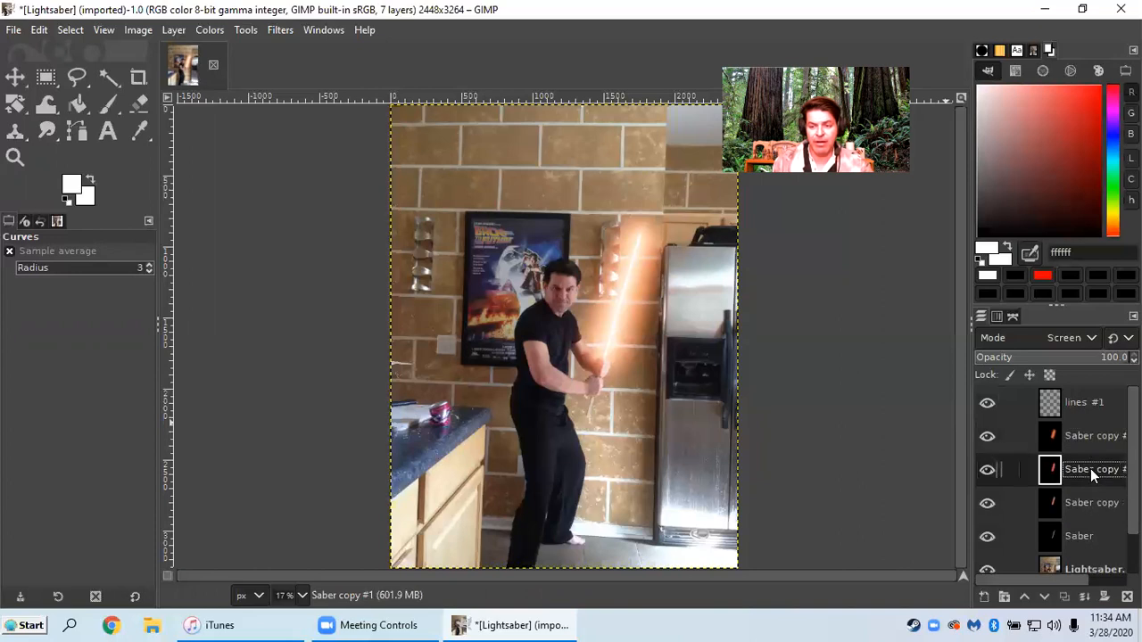
pyautogui.click(1083, 437)
pyautogui.click(1084, 470)
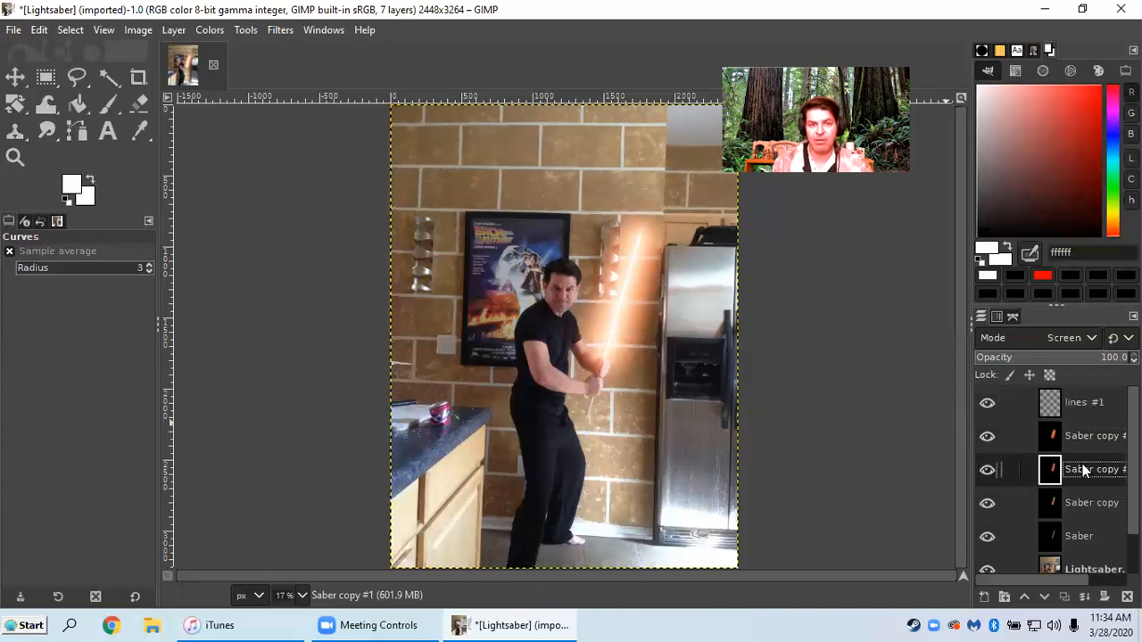